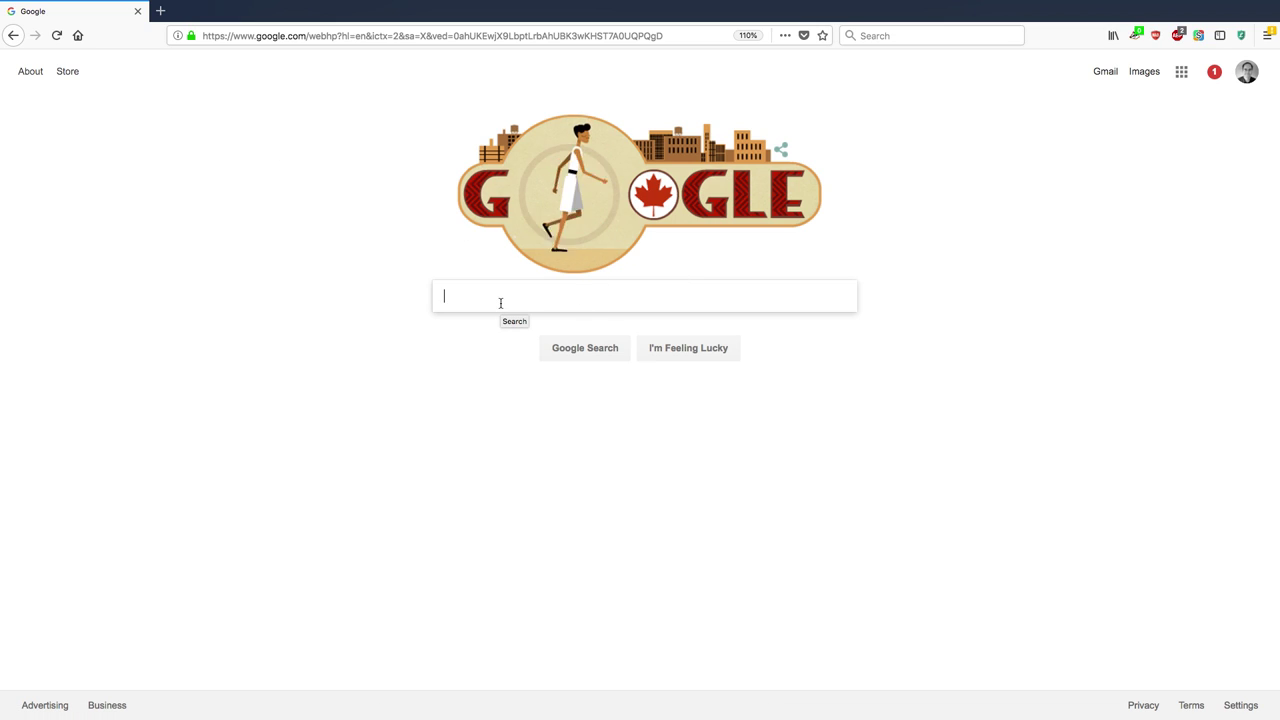
# Search Google for hummingbird
pyautogui.write('hunn')
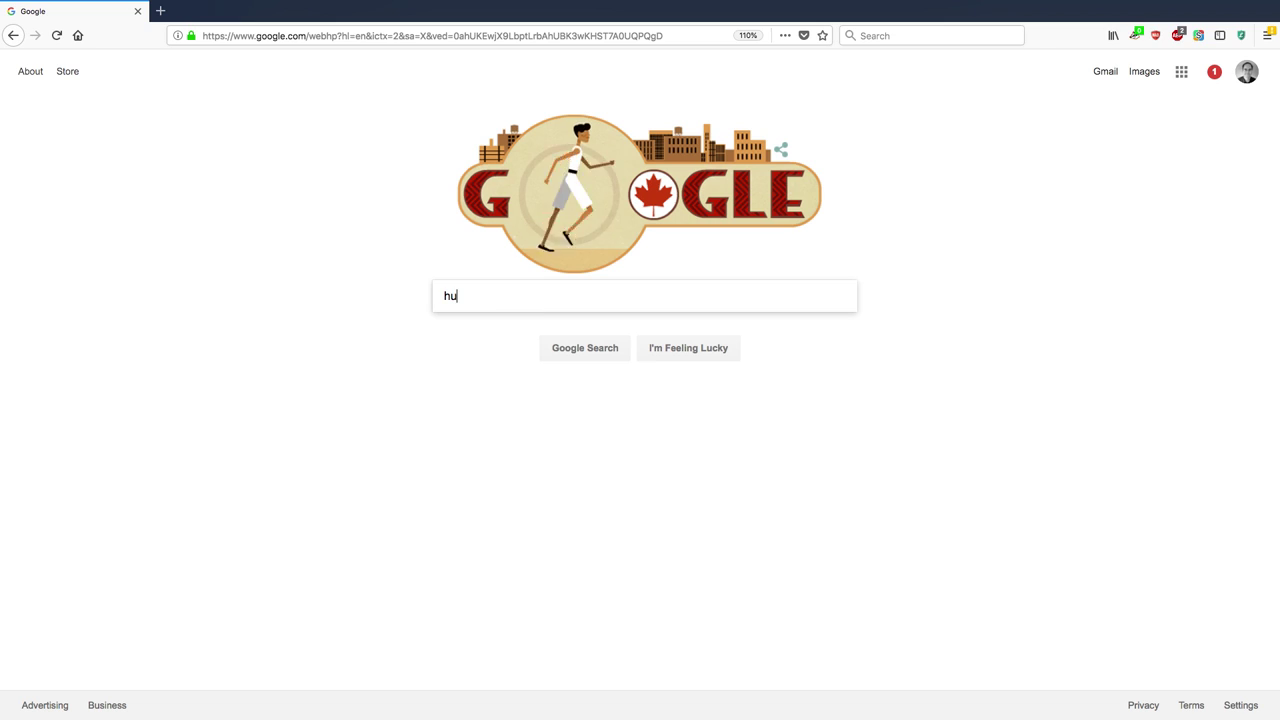
pyautogui.press('BackSpace')
pyautogui.press('BackSpace')
pyautogui.write('mmi')
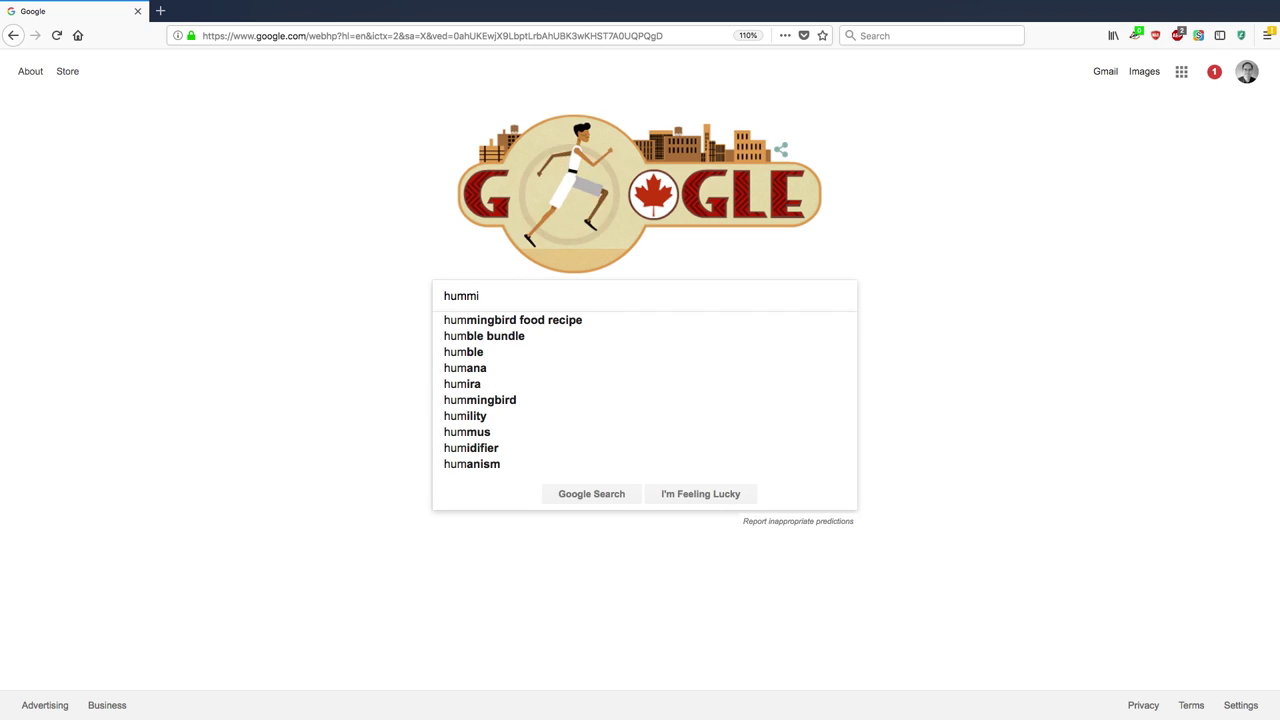
pyautogui.write('ngbird')
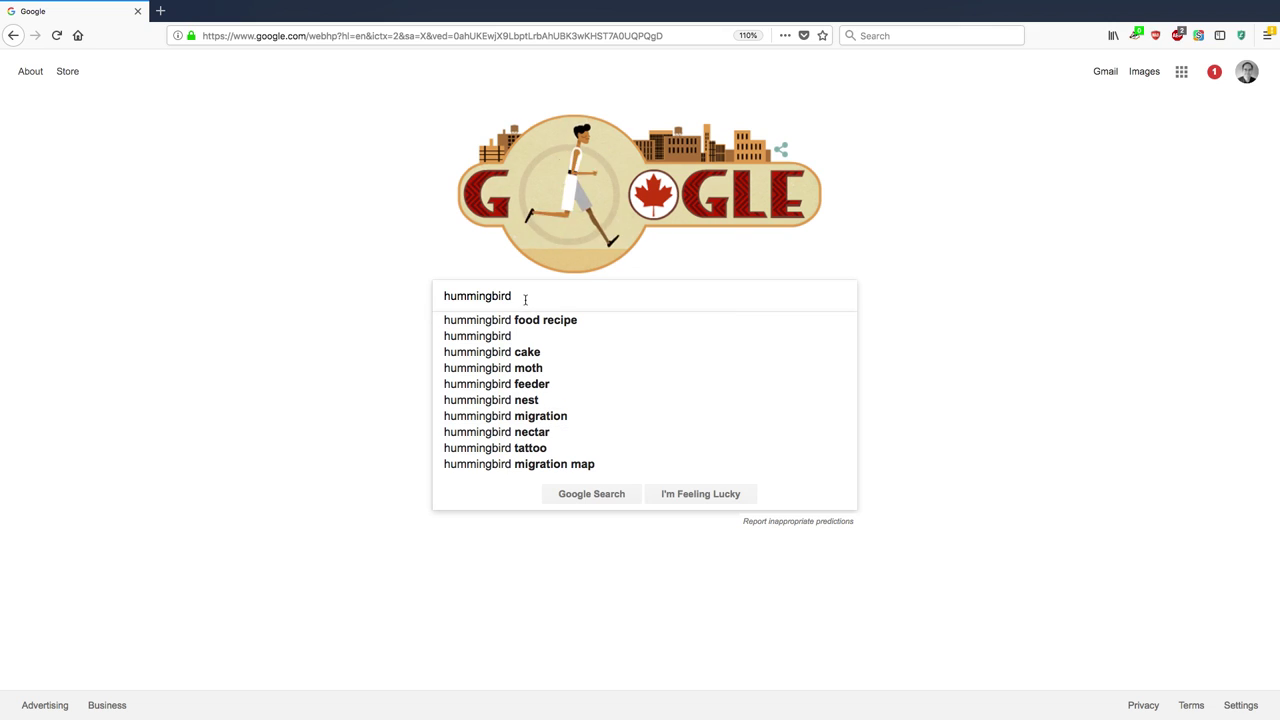
pyautogui.press('Return')
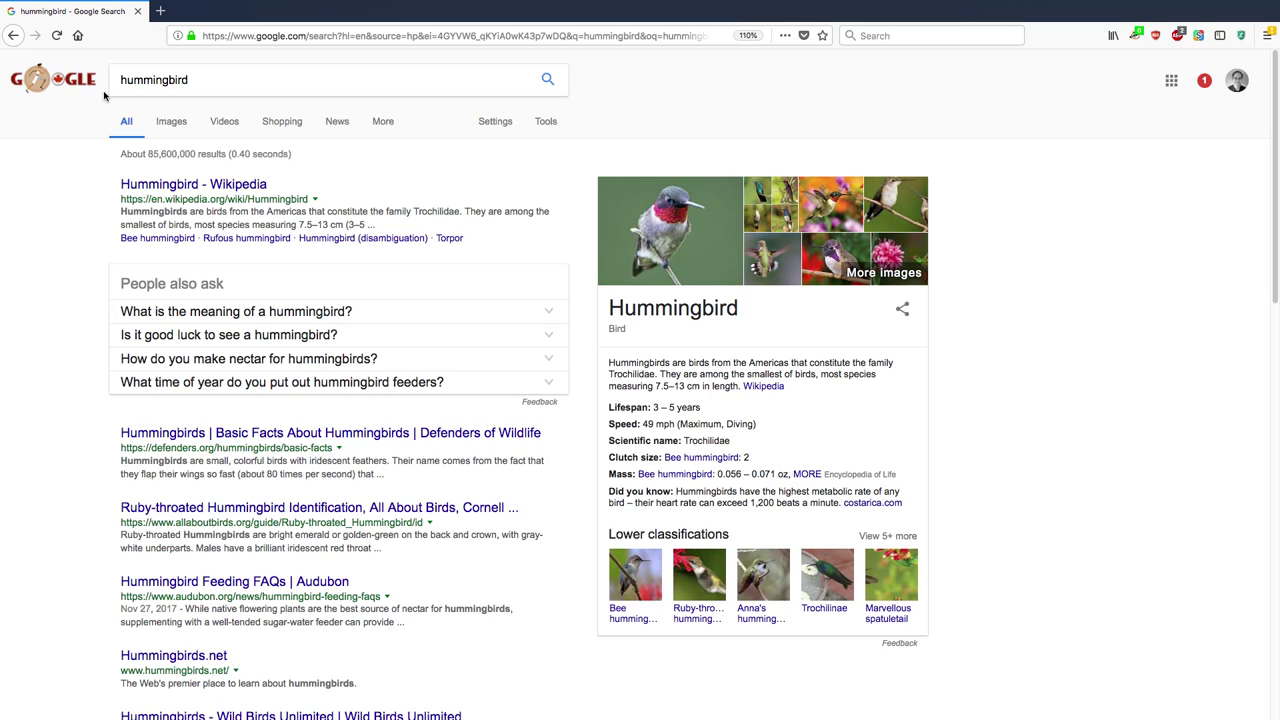
# Refine the search with the exact phrase "ruby throated" after hummingbird, and look through the first page of results
pyautogui.click(198, 81)
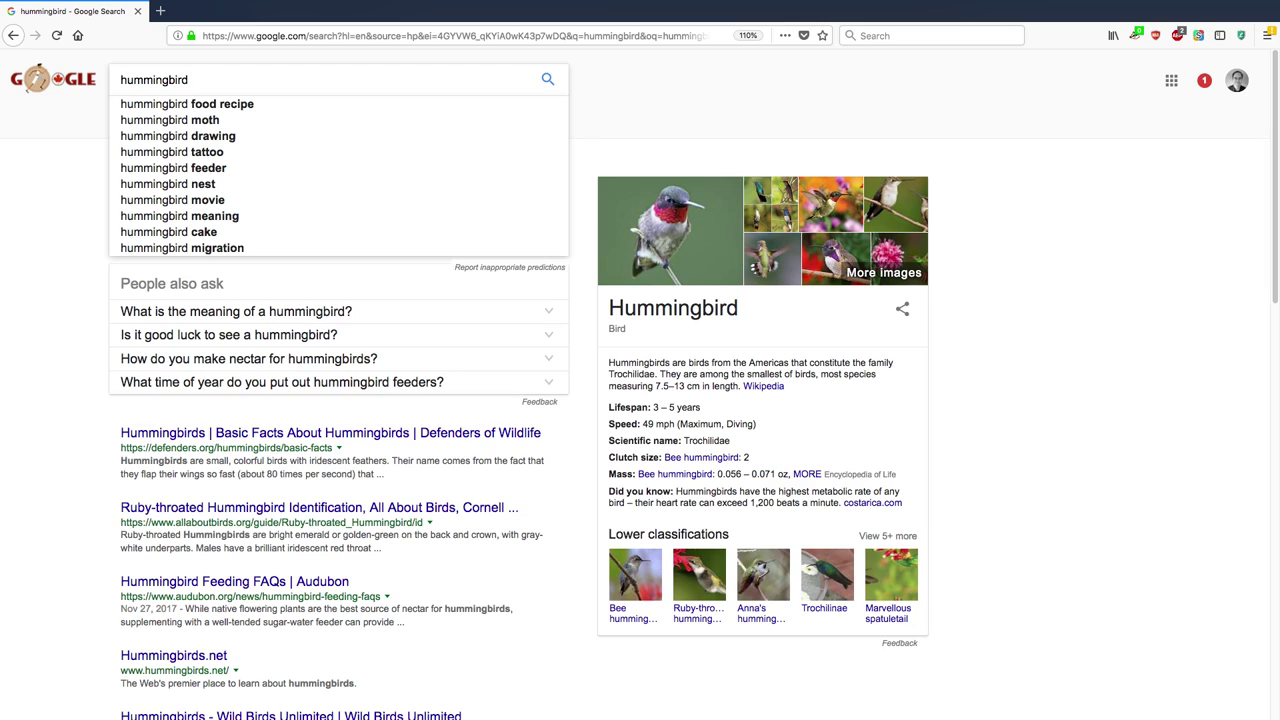
pyautogui.write('""')
pyautogui.press('Left')
pyautogui.write('ru')
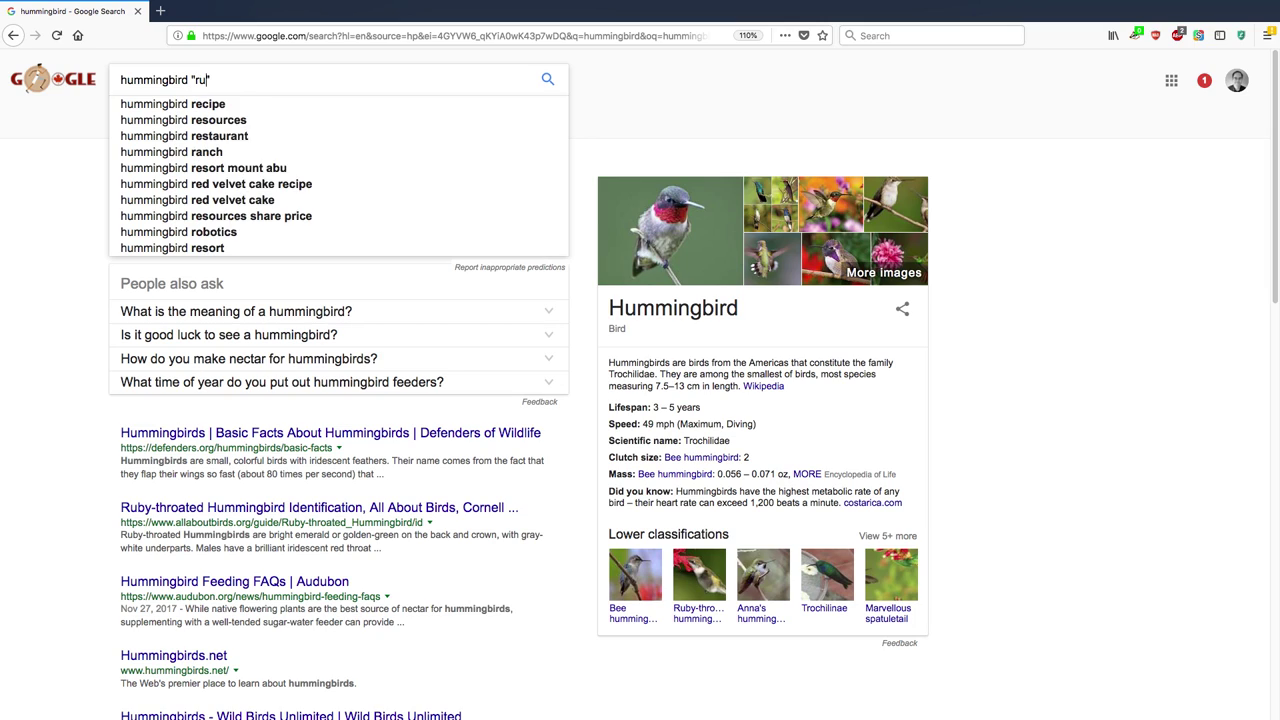
pyautogui.write('by ')
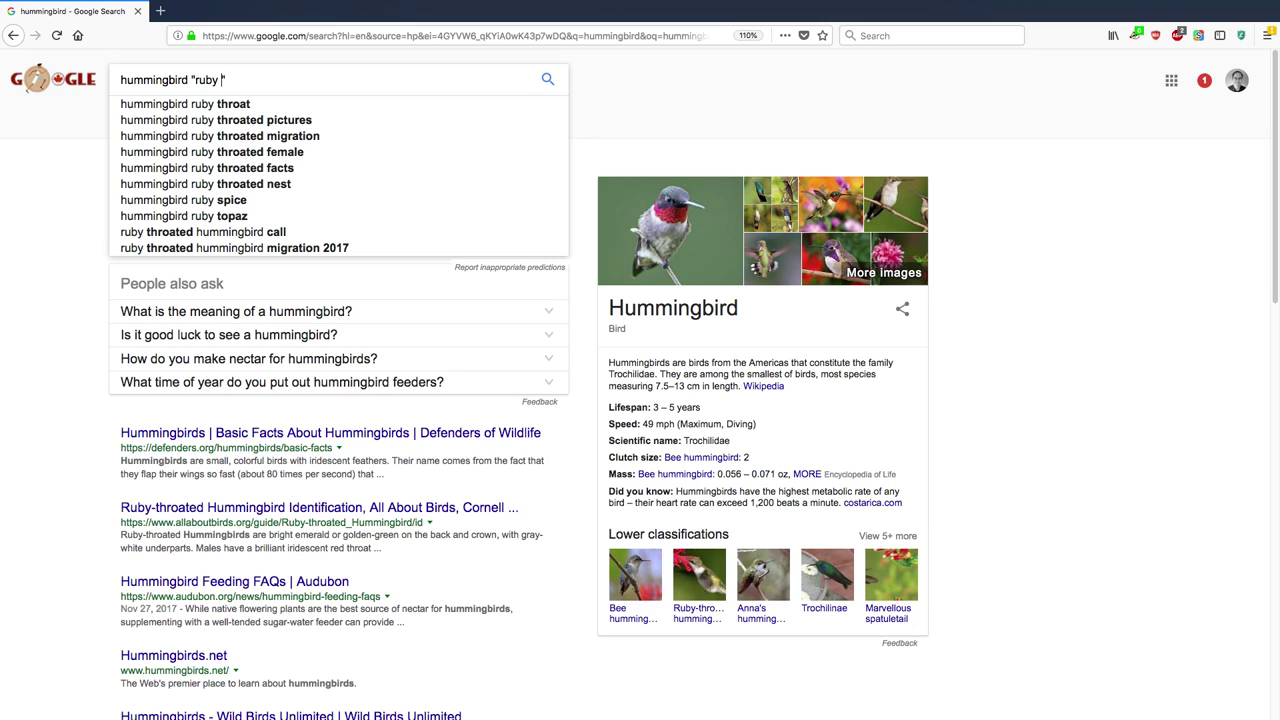
pyautogui.write('thorated')
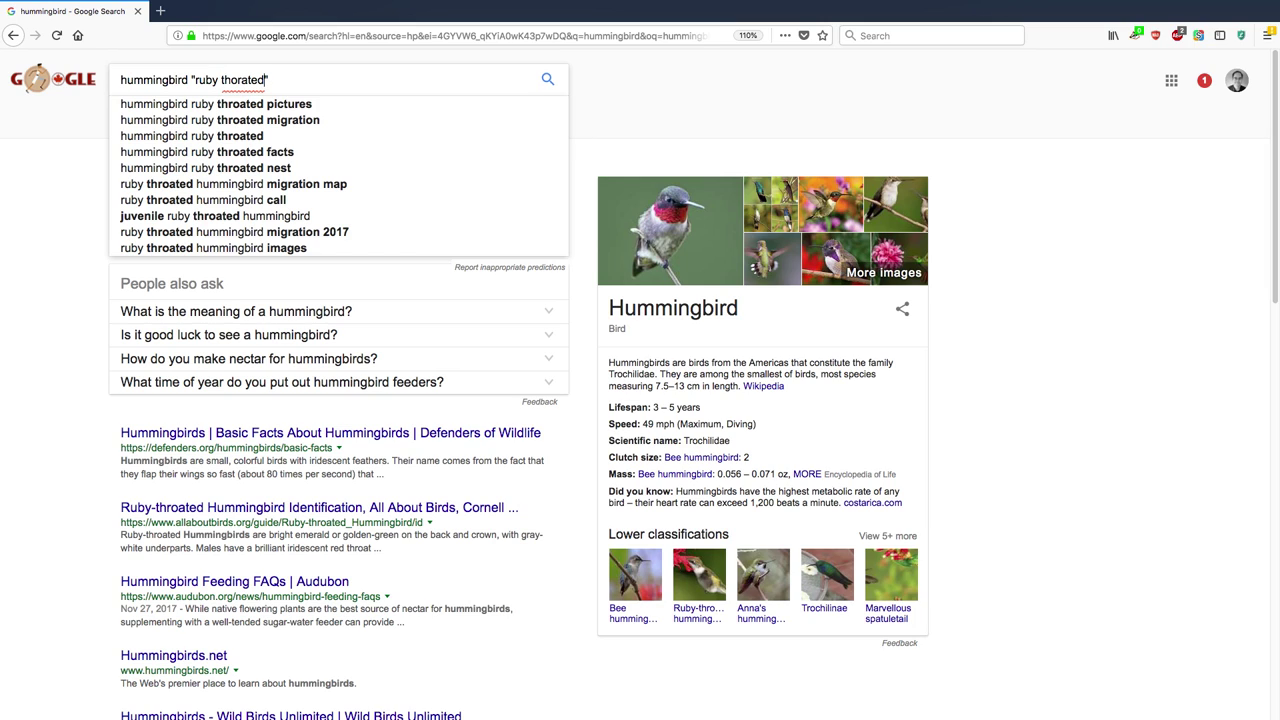
pyautogui.hotkey('shift', 'Left')
pyautogui.hotkey('shift', 'Left')
pyautogui.hotkey('shift', 'Left')
pyautogui.hotkey('shift', 'Left')
pyautogui.hotkey('shift', 'Left')
pyautogui.write('roated')
pyautogui.press('Right')
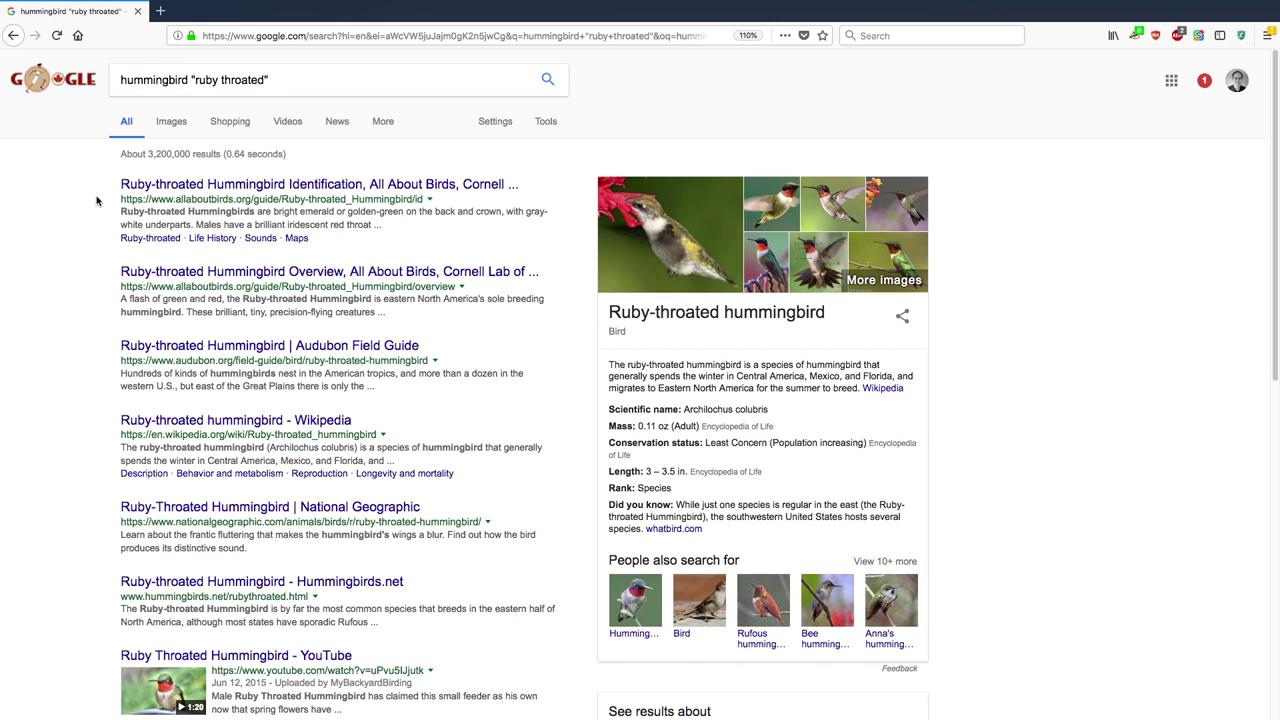
pyautogui.scroll(-10, 90, 196)
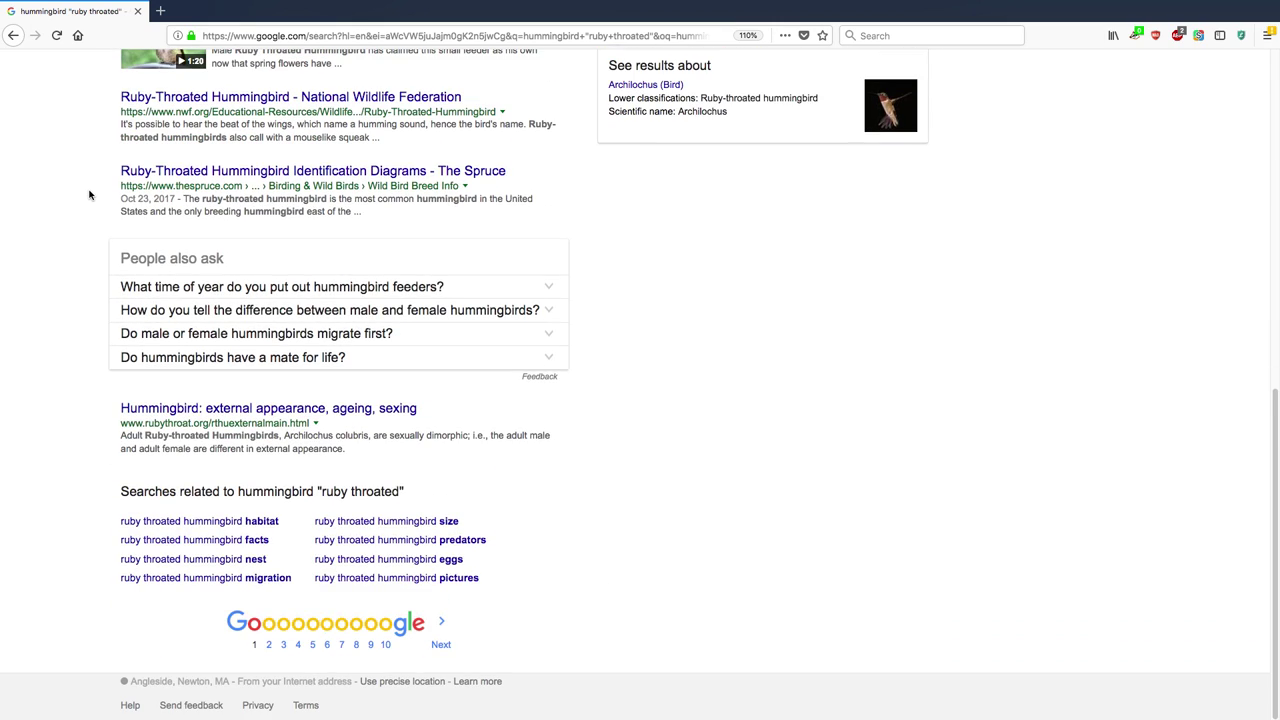
pyautogui.scroll(10, 90, 196)
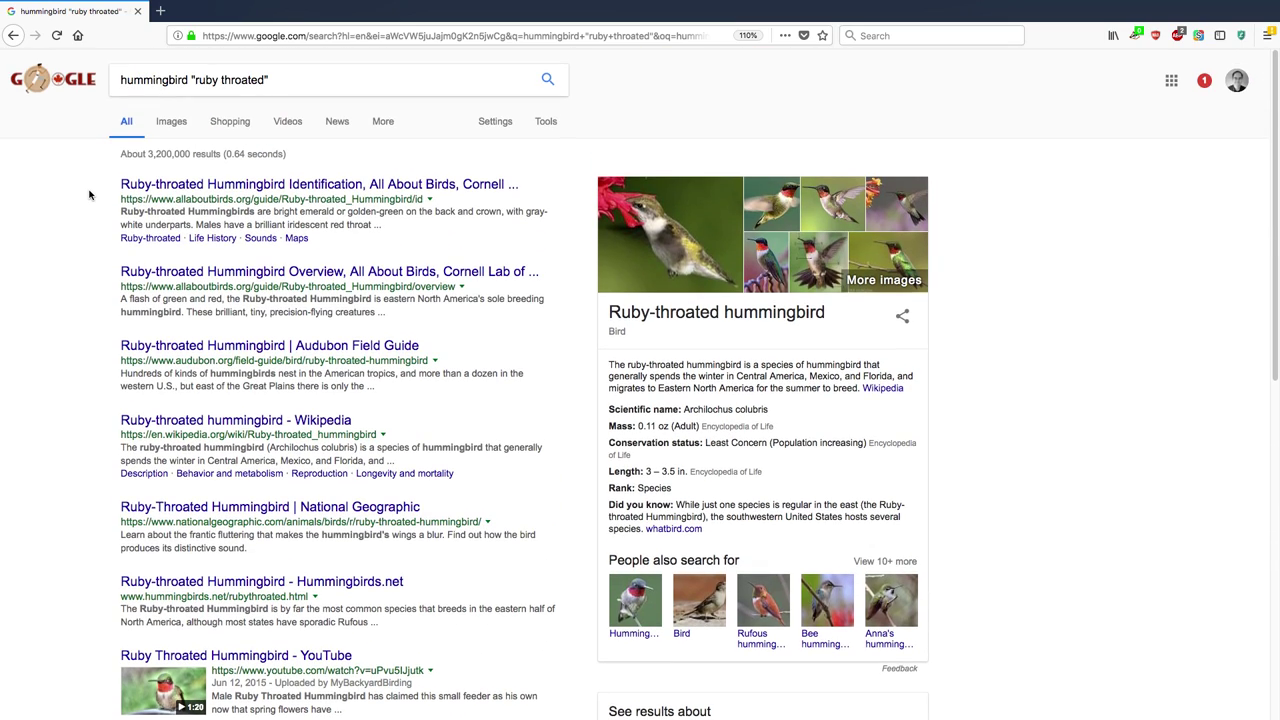
# Add the exact phrase "eastern massachusetts" to the query, run the search and highlight the number of results
pyautogui.click(281, 80)
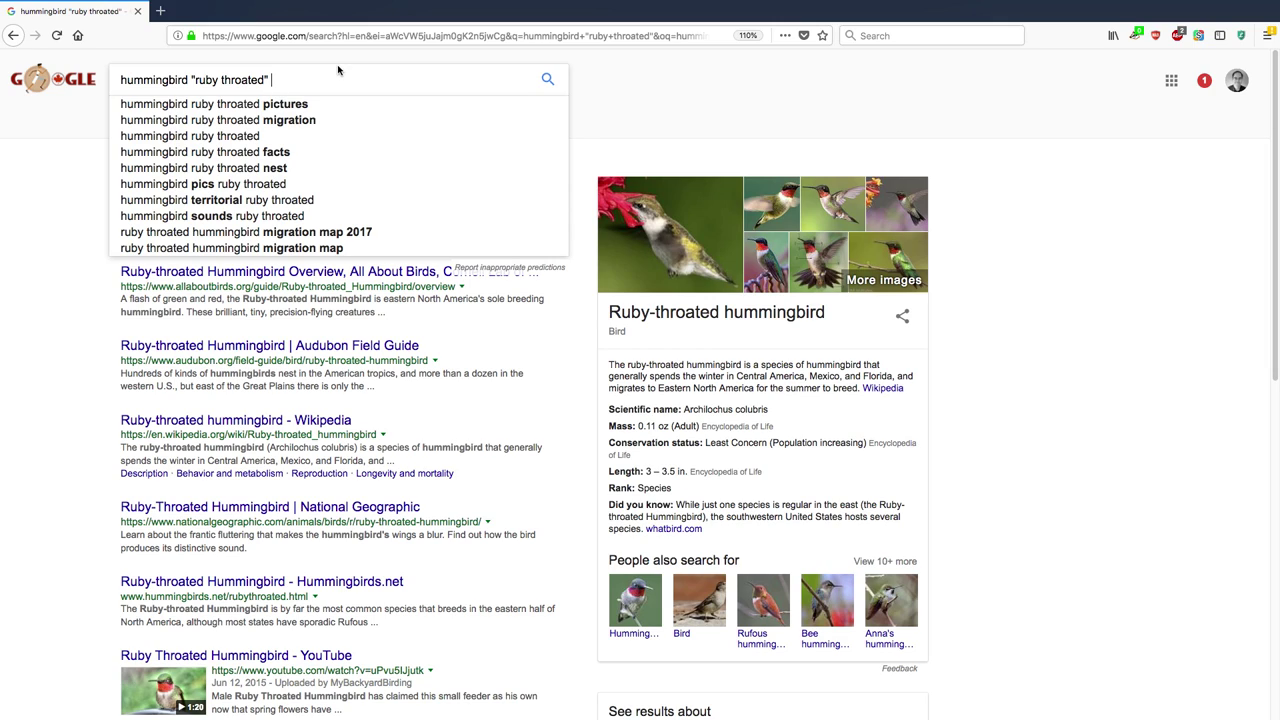
pyautogui.write('mas')
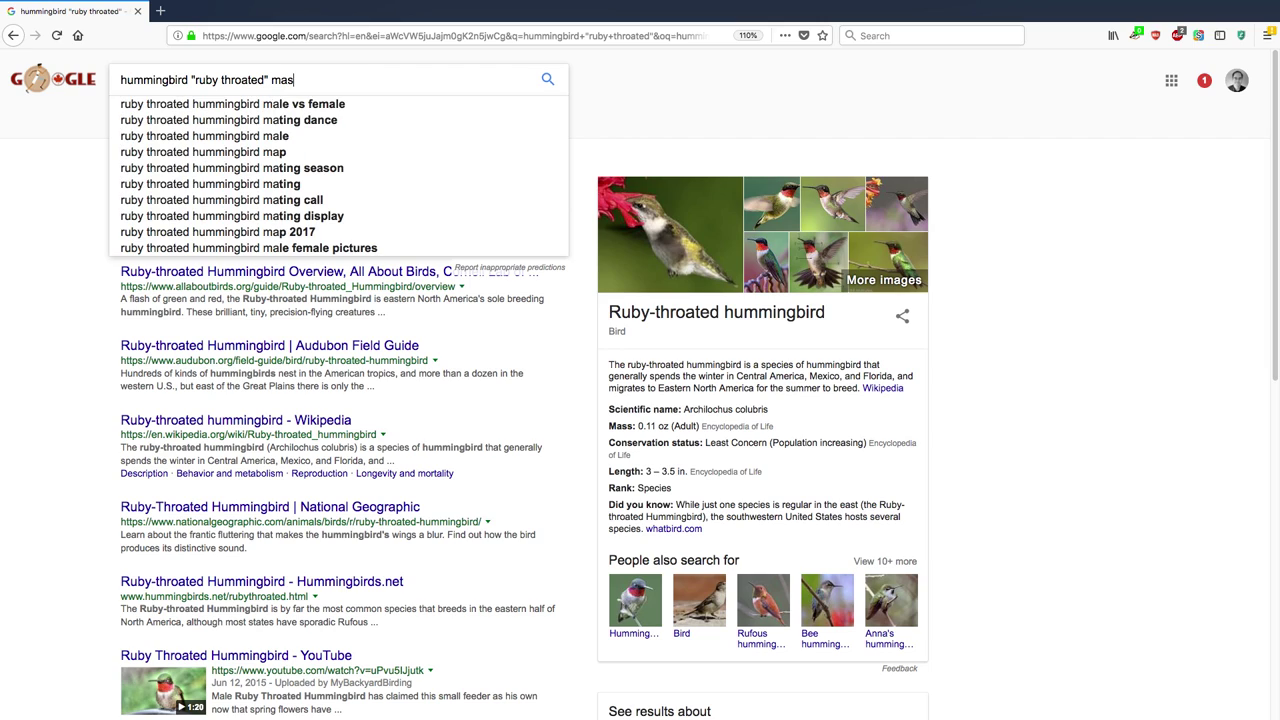
pyautogui.write('savh')
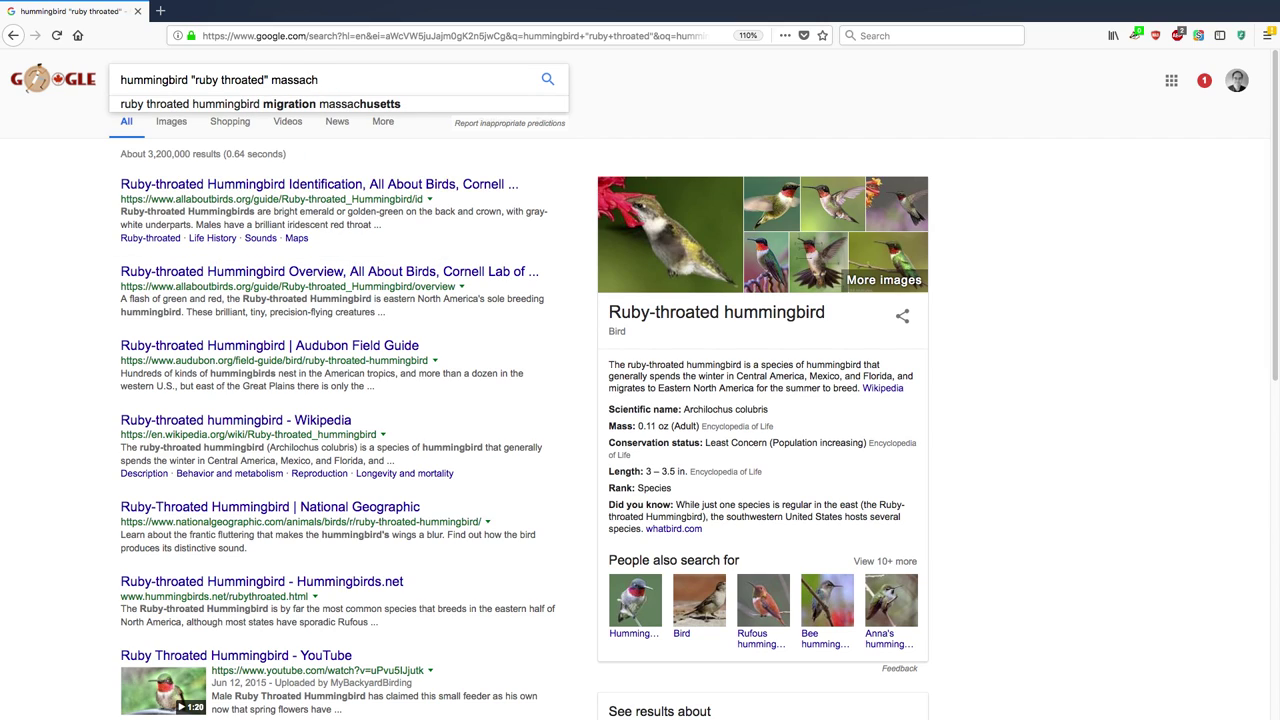
pyautogui.write('usetts')
pyautogui.write('"eastern')
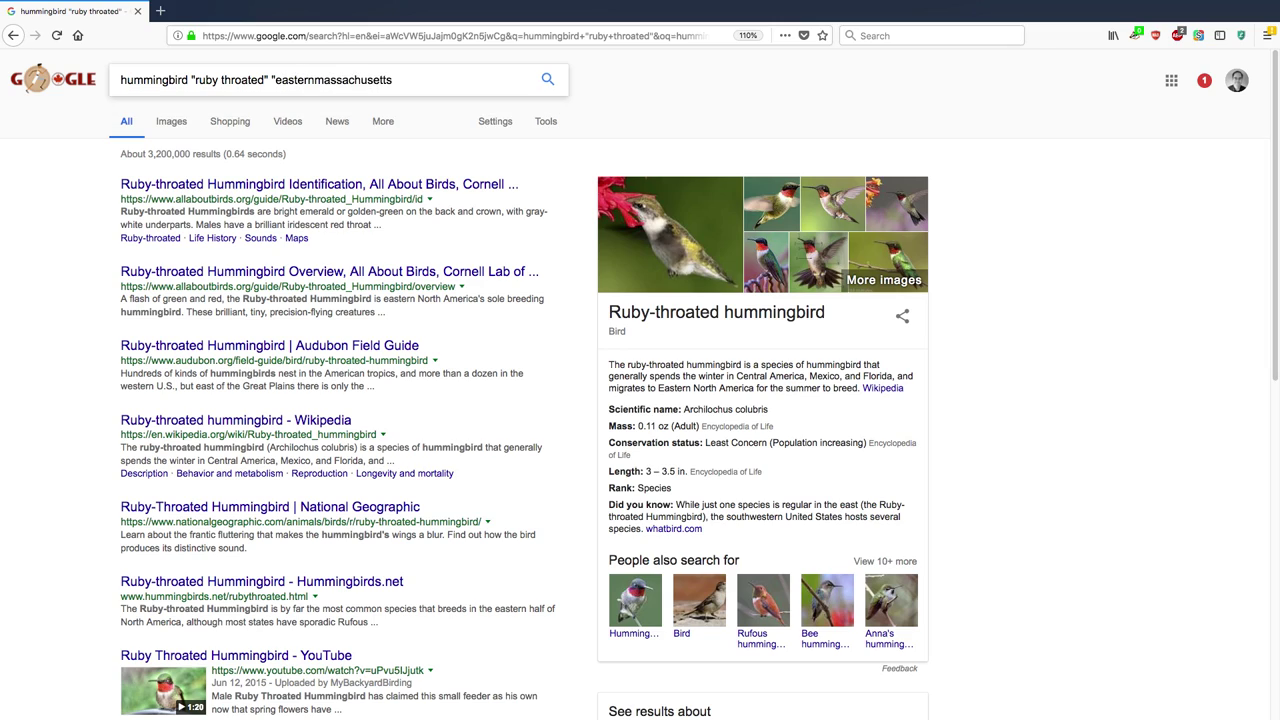
pyautogui.press('End')
pyautogui.write('"')
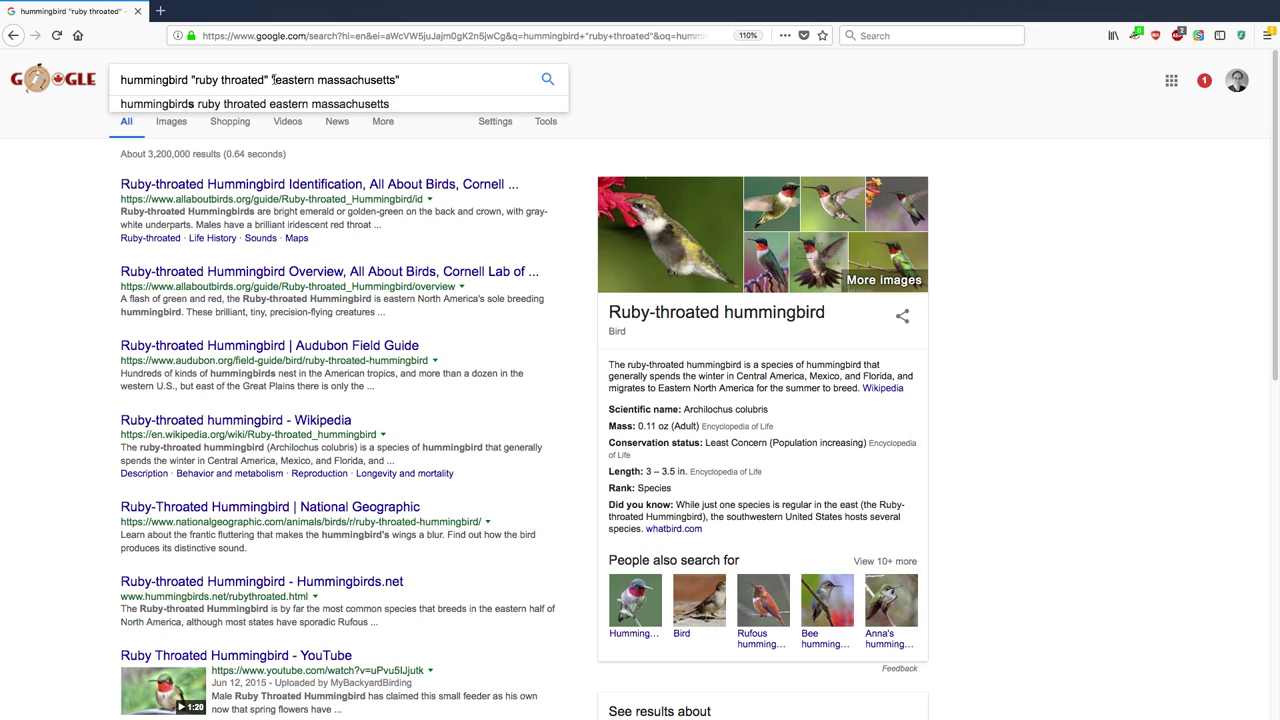
pyautogui.press('Return')
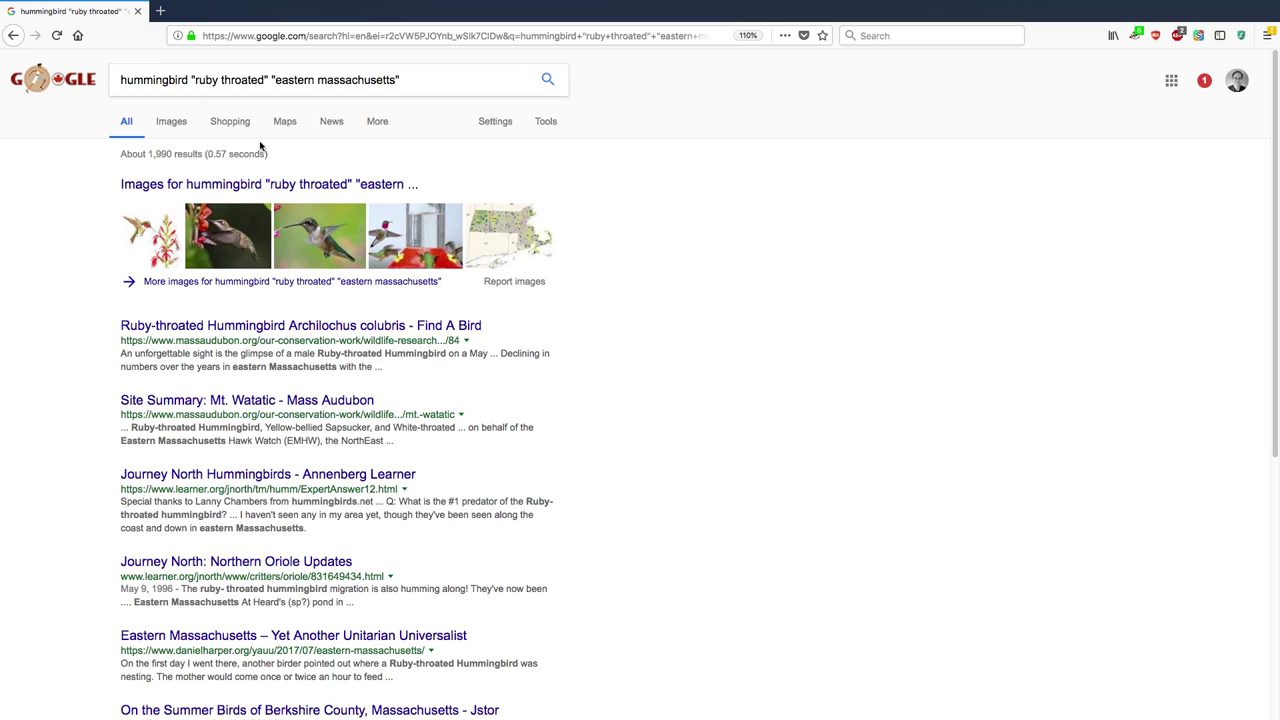
pyautogui.moveTo(205, 153); pyautogui.dragTo(148, 154)
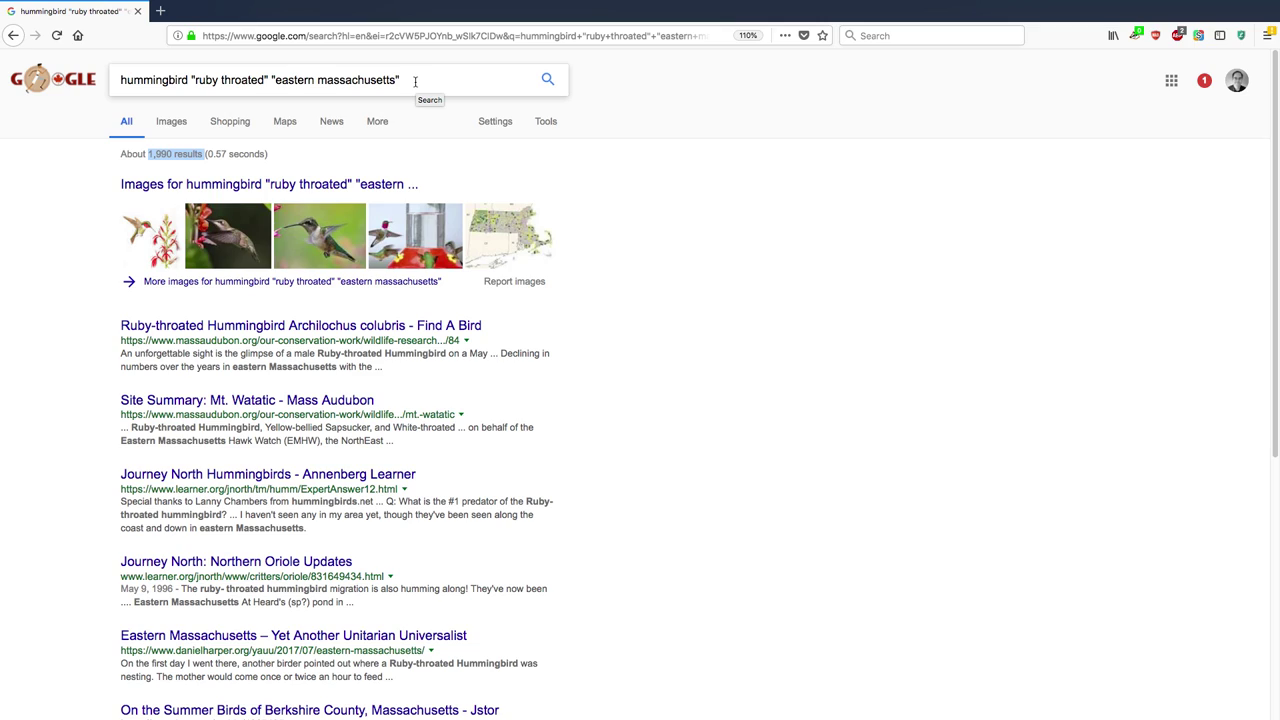
# Exclude the phrase "eastern massachusetts" from the search with a minus operator and rerun it
pyautogui.click(272, 79)
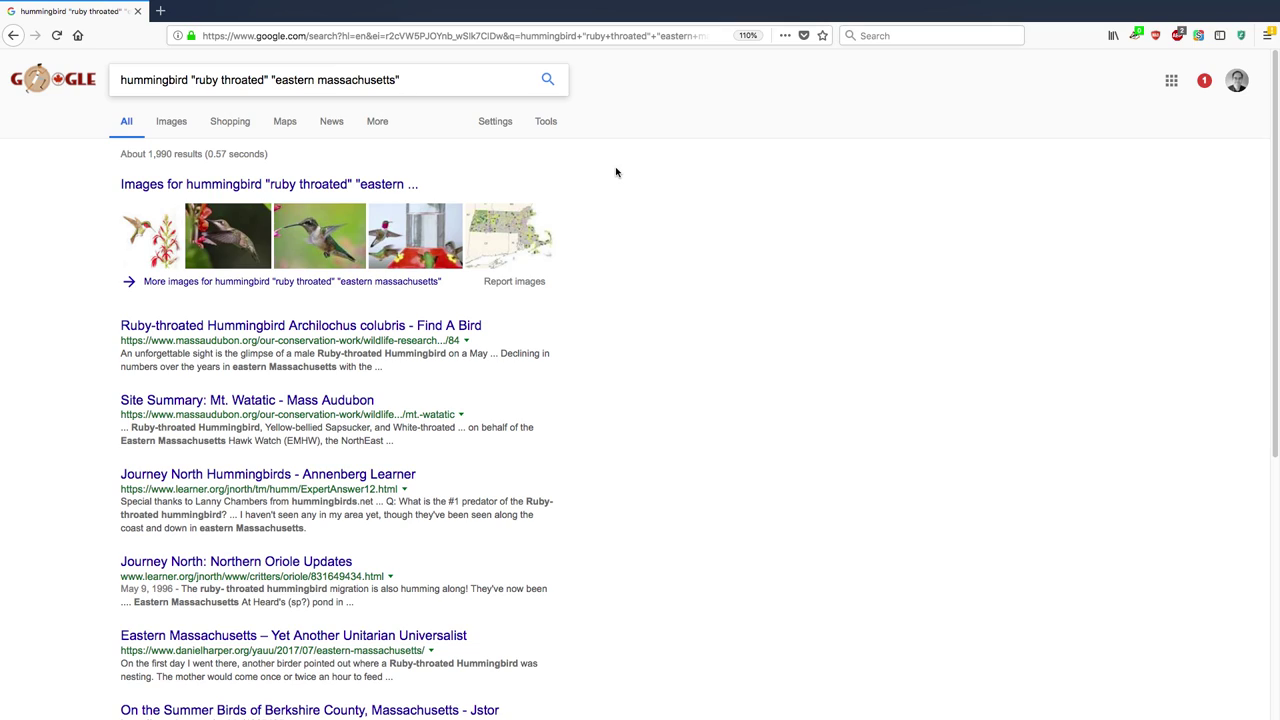
pyautogui.write('-')
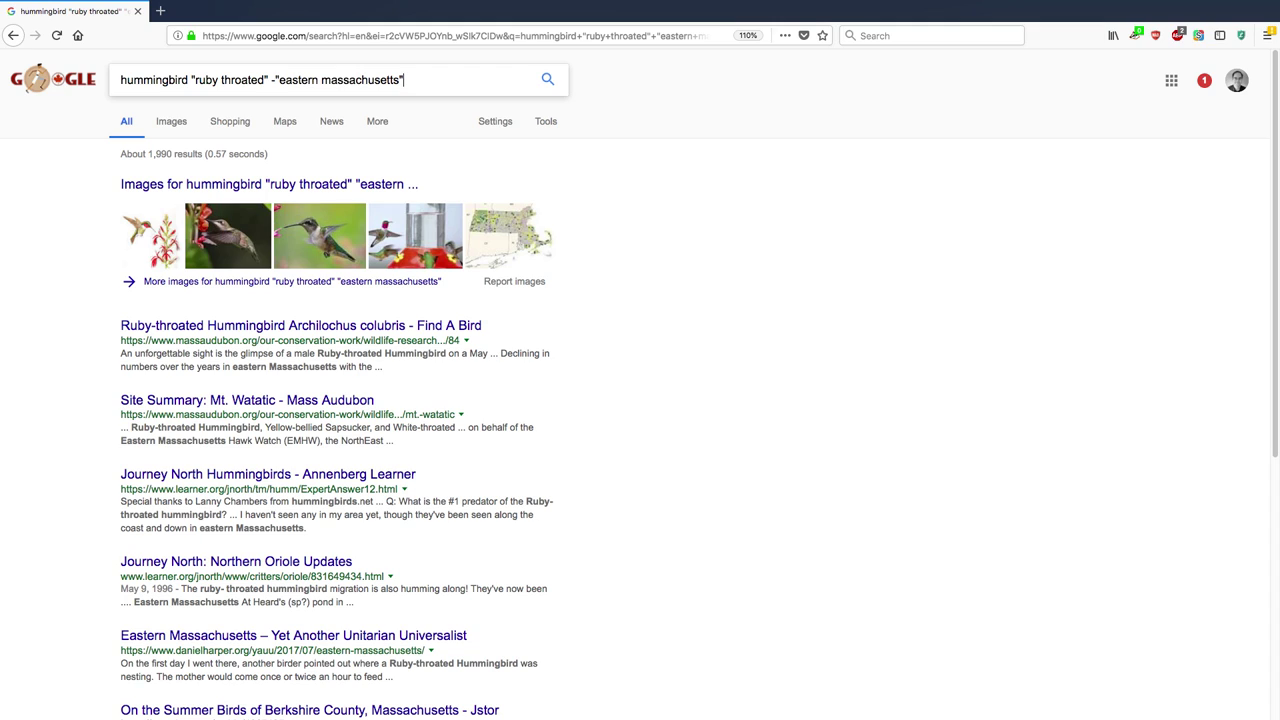
pyautogui.press('Return')
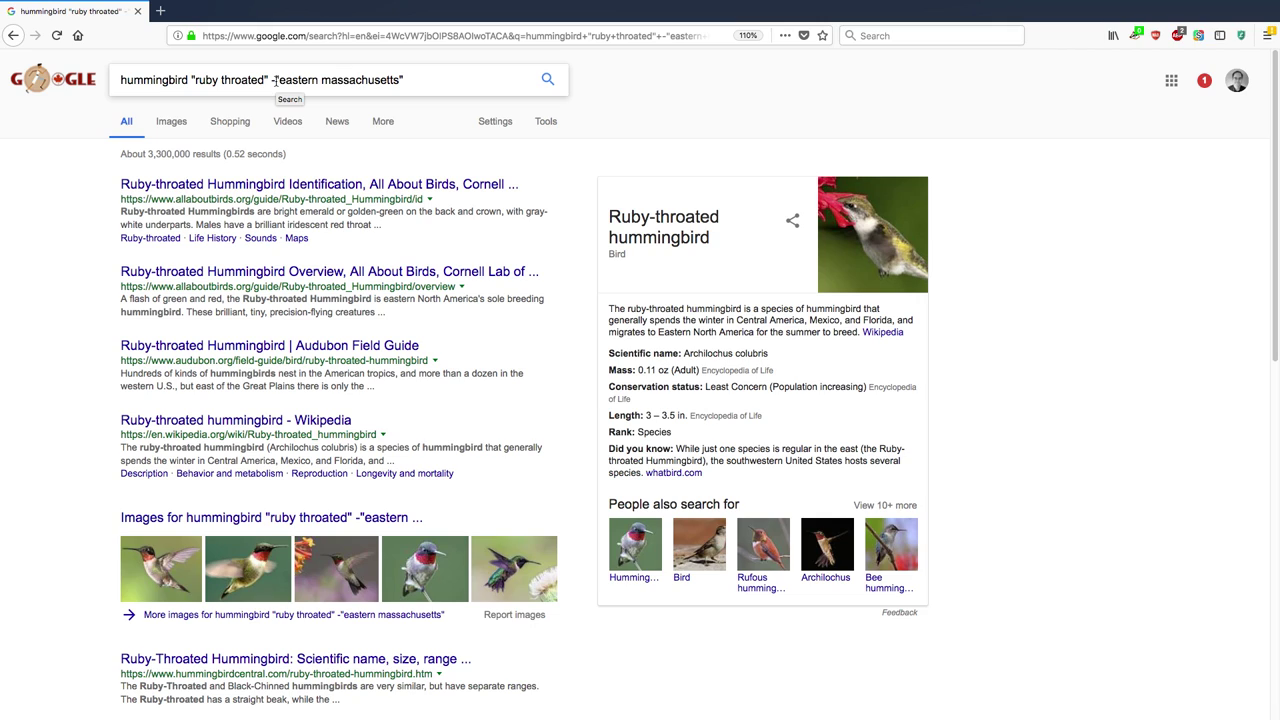
# Remove the minus operator so the search requires "eastern massachusetts" again, rerun it and skim the results
pyautogui.click(274, 80)
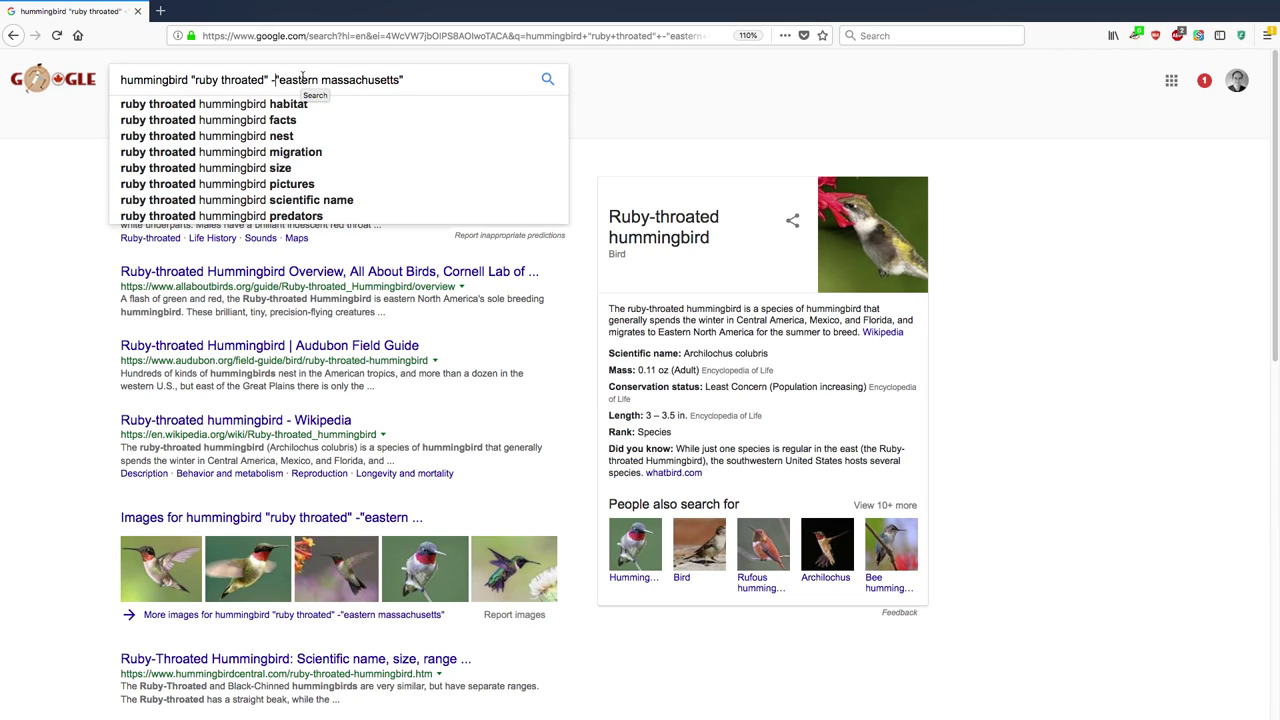
pyautogui.press('BackSpace')
pyautogui.press('Return')
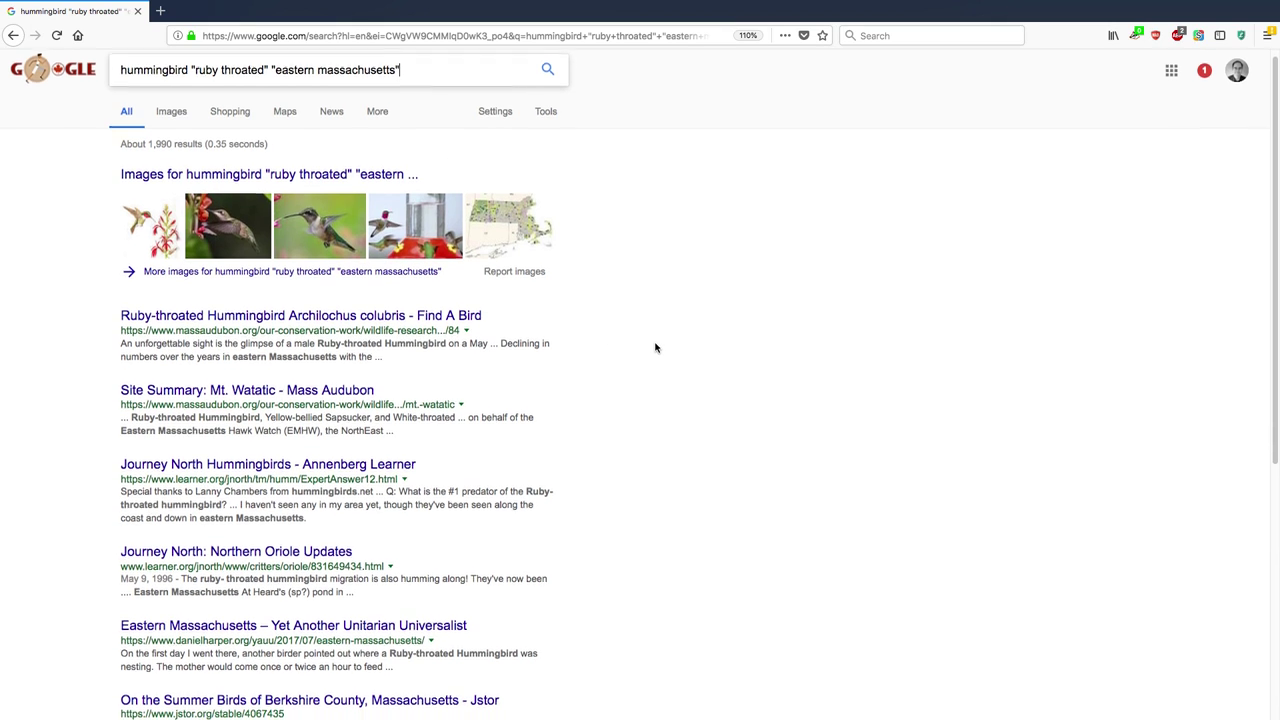
pyautogui.scroll(-5, 657, 342)
pyautogui.scroll(5, 657, 342)
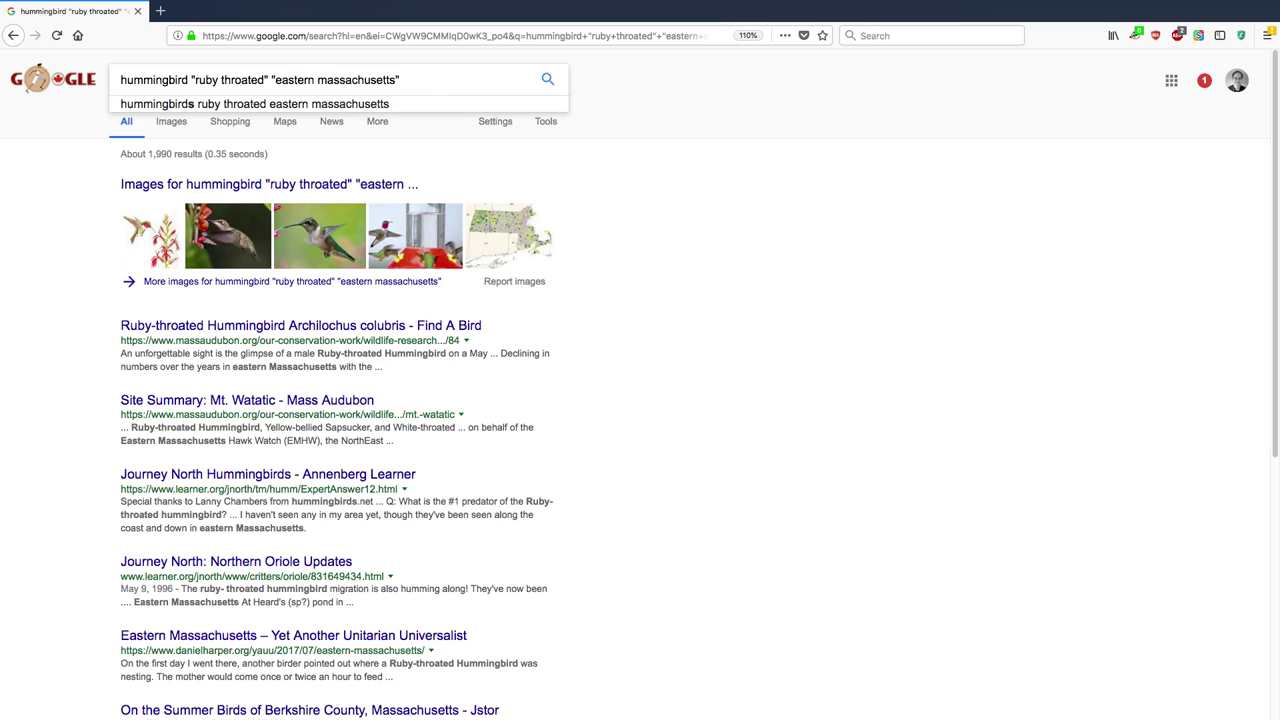
# Restrict the search to YouTube by adding site:youtube.com at the end of the query, and run it
pyautogui.write('site')
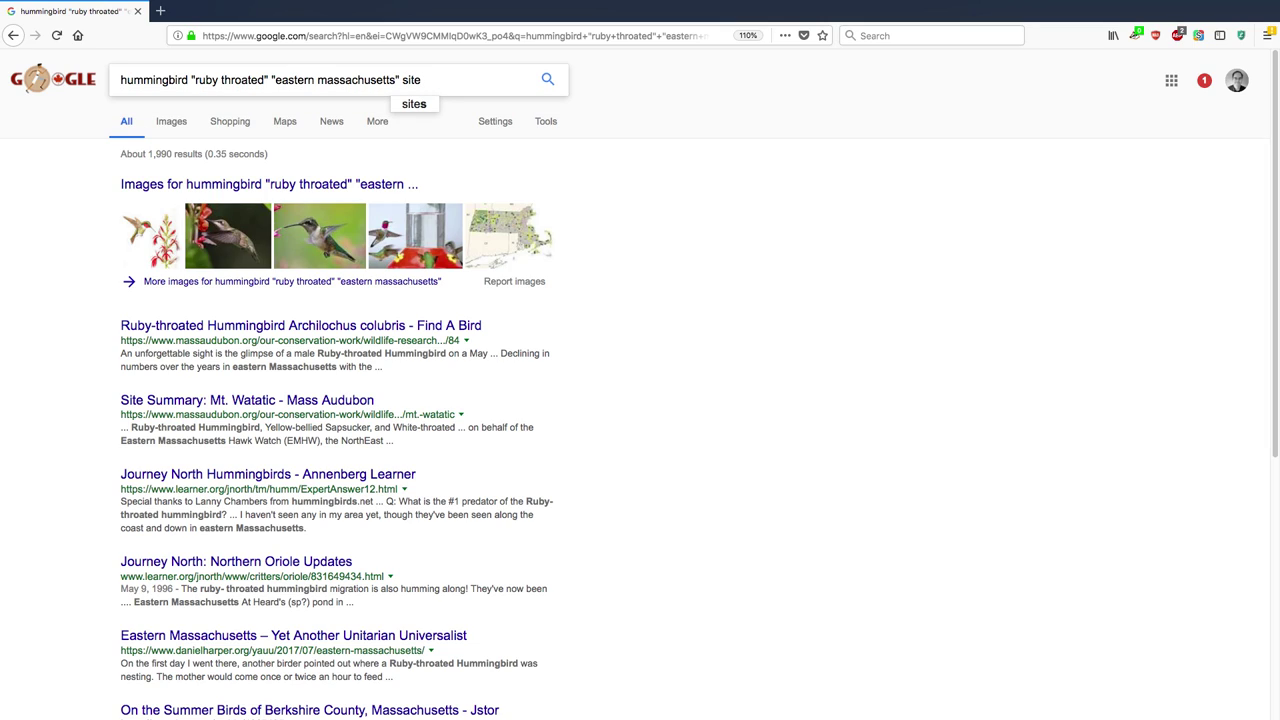
pyautogui.write(':')
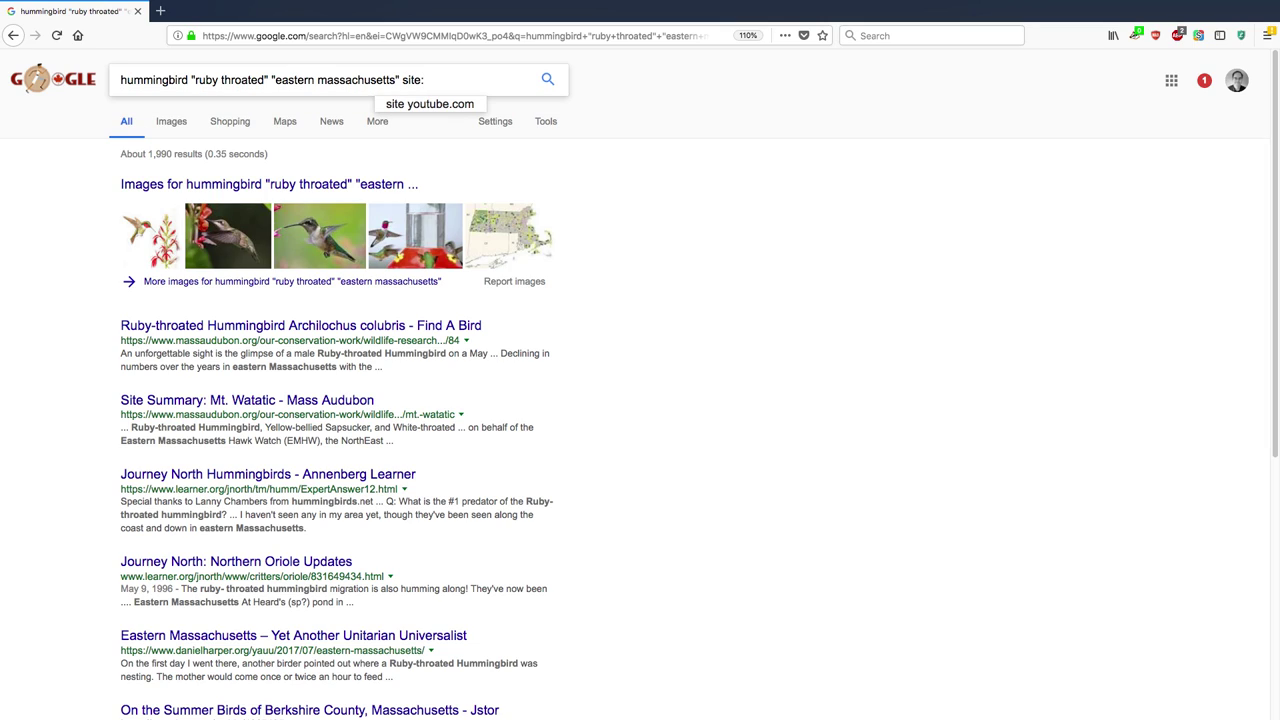
pyautogui.write('youtube')
pyautogui.press('BackSpace')
pyautogui.press('BackSpace')
pyautogui.press('BackSpace')
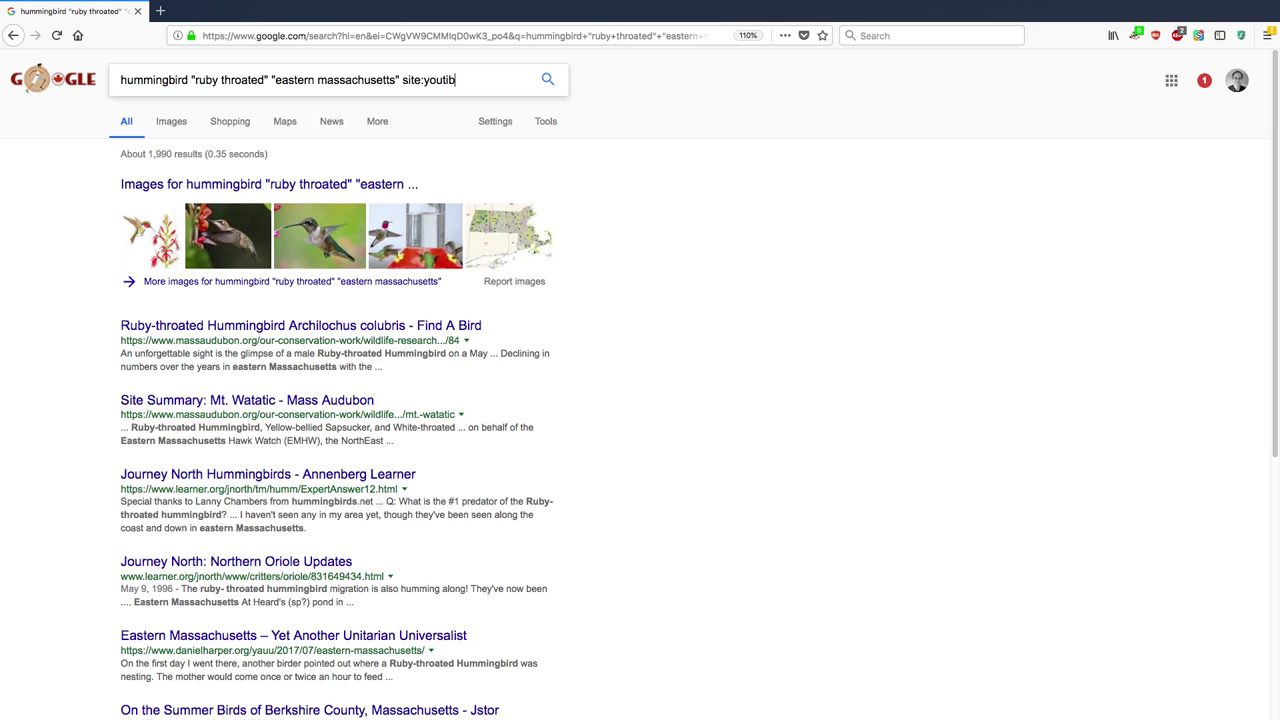
pyautogui.write('ube.com')
pyautogui.press('Return')
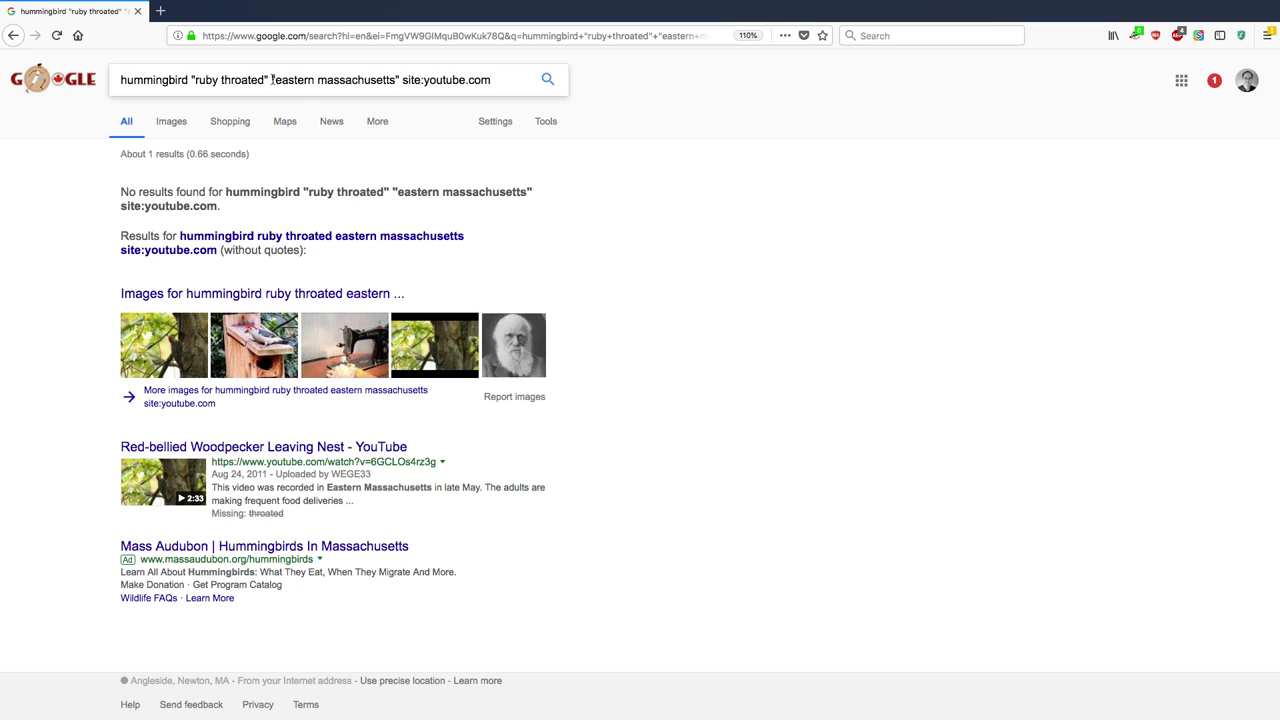
# Rerun the search without "eastern massachusetts", and once more without site:youtube.com, leaving hummingbird "ruby throated"
pyautogui.moveTo(272, 80); pyautogui.dragTo(404, 80)
pyautogui.press('BackSpace')
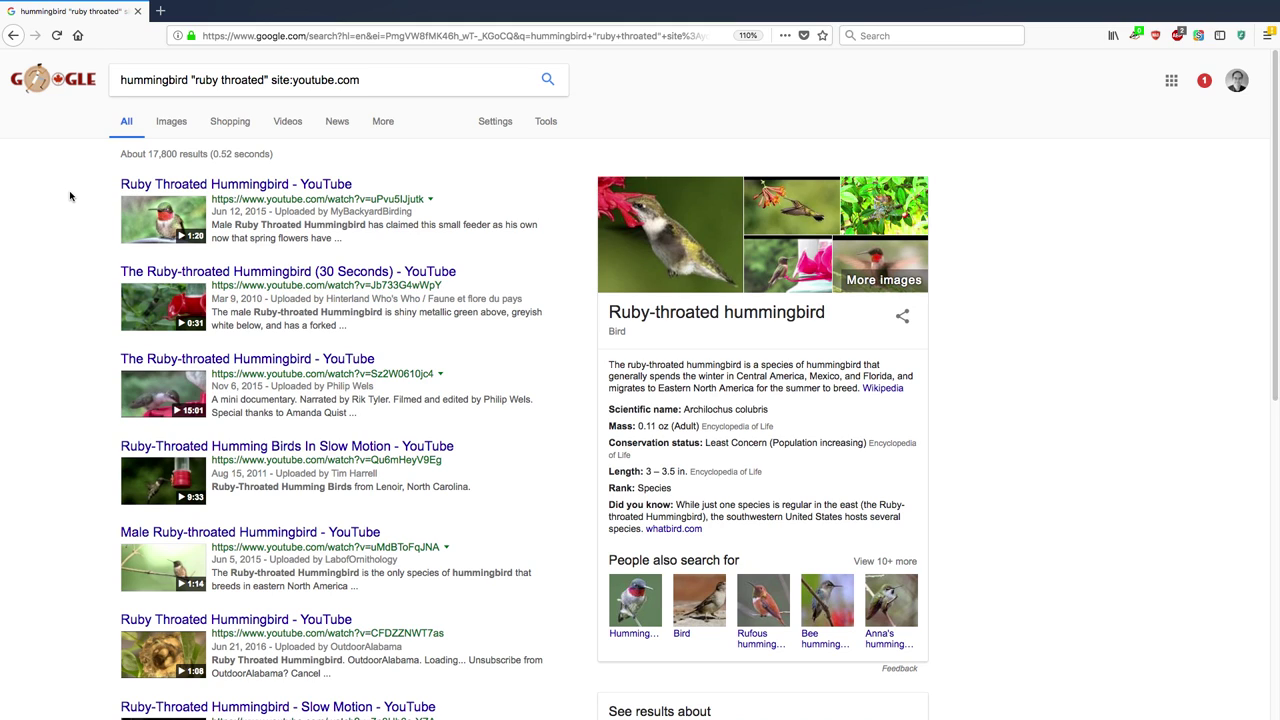
pyautogui.click(271, 80)
pyautogui.moveTo(271, 80); pyautogui.dragTo(415, 84)
pyautogui.press('BackSpace')
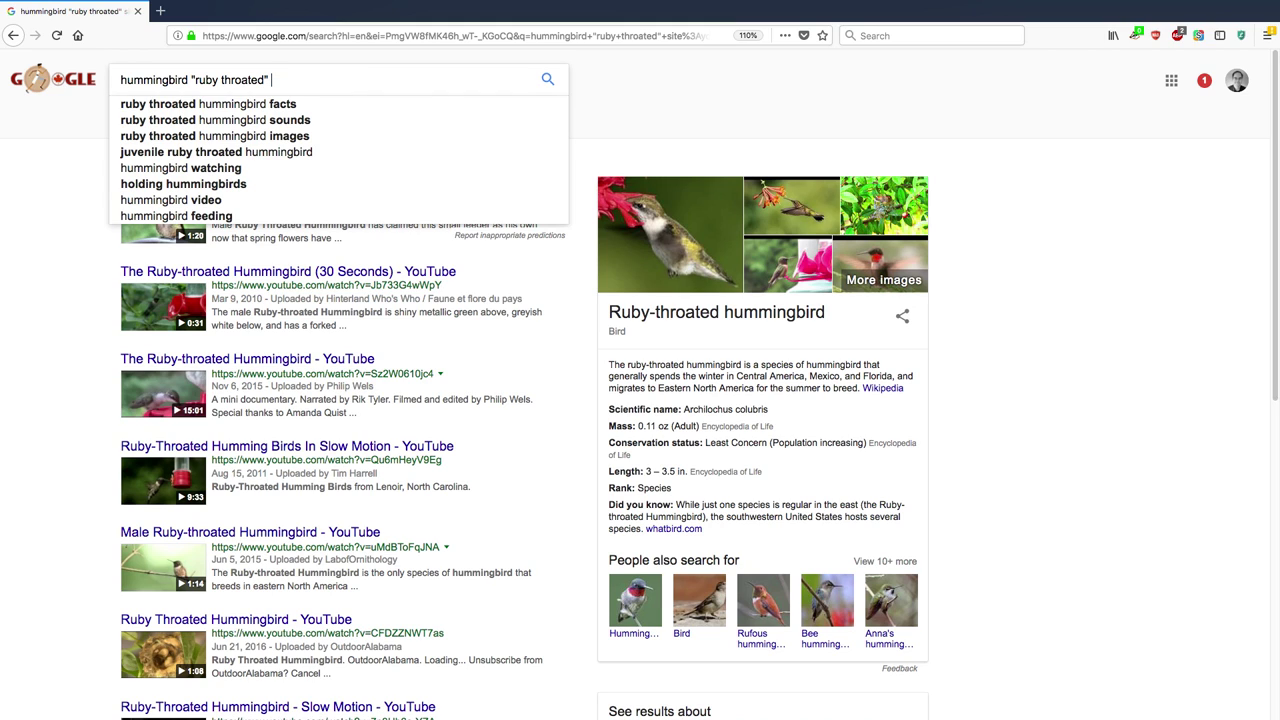
pyautogui.press('Return')
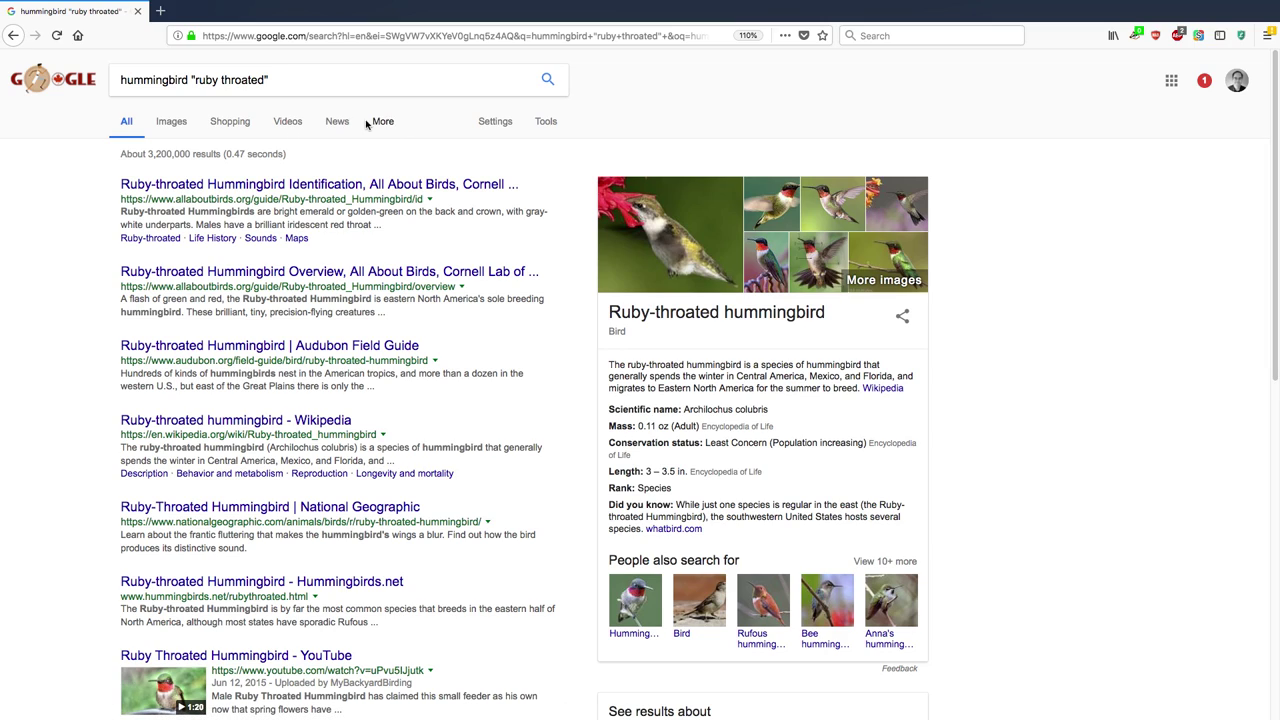
# Filter the hummingbird "ruby throated" results to videos and look through the first page
pyautogui.click(287, 128)
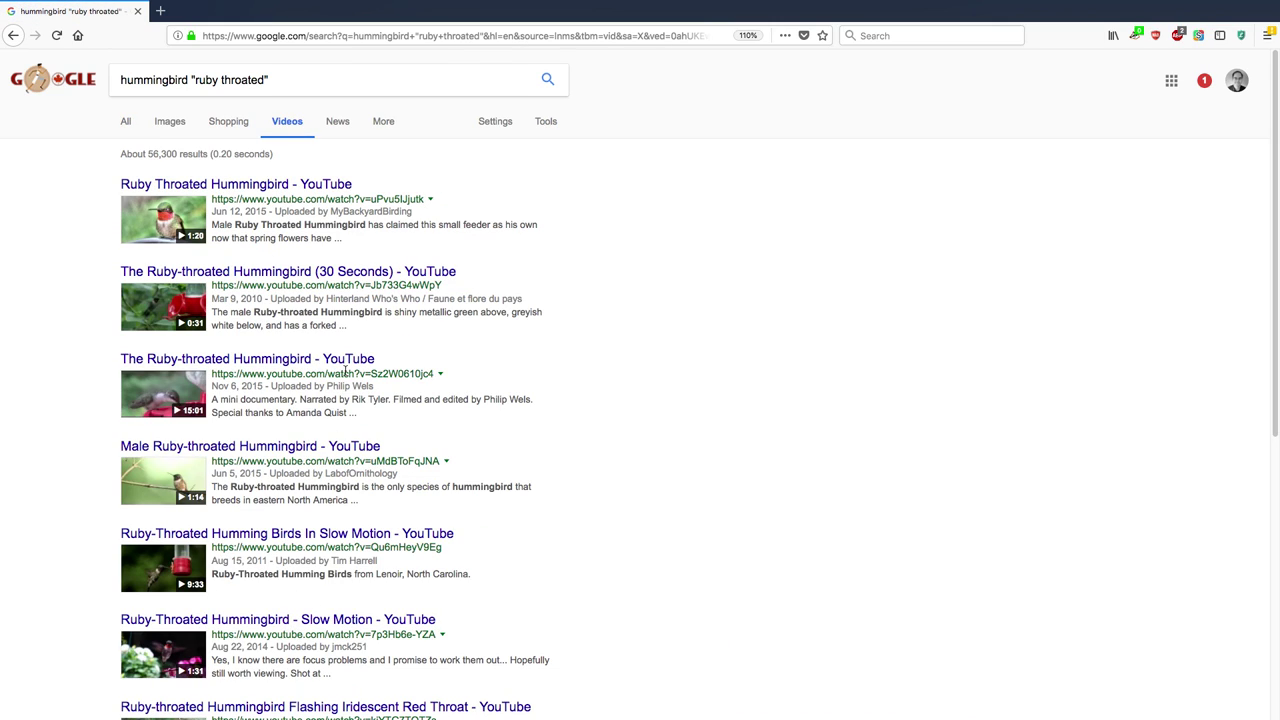
pyautogui.scroll(-1, 345, 370)
pyautogui.scroll(-4, 345, 370)
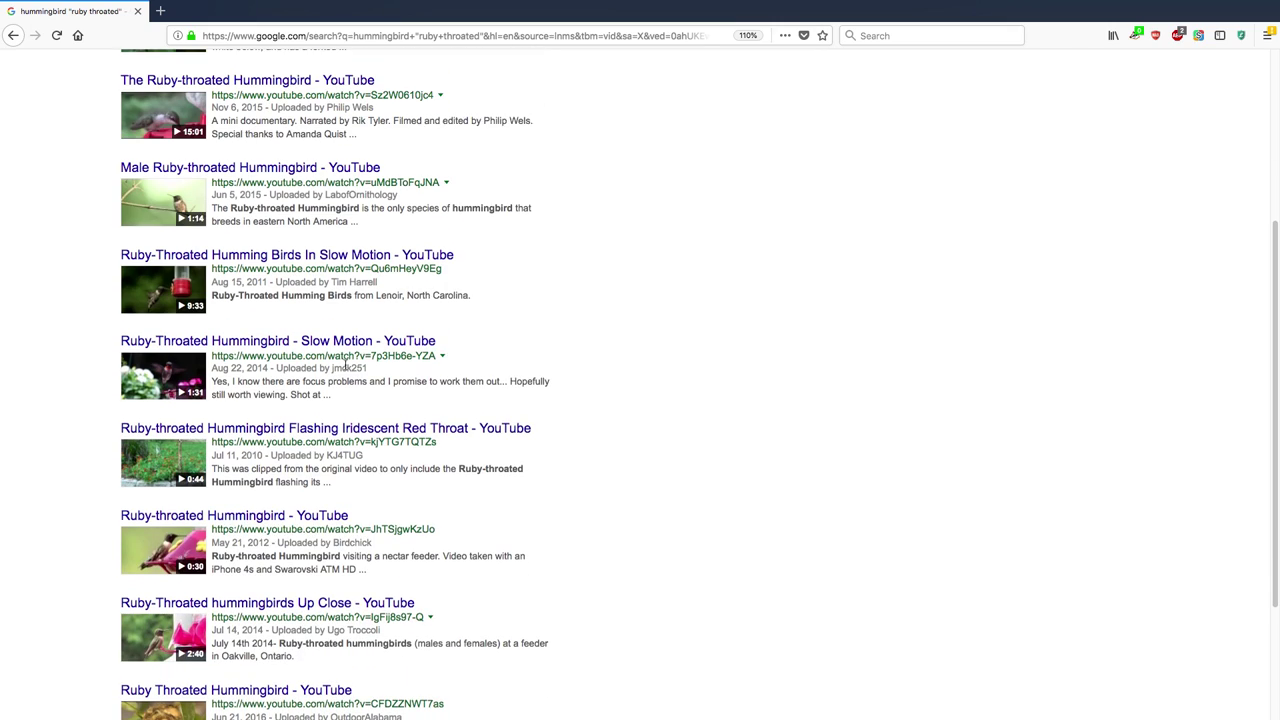
pyautogui.scroll(-3, 345, 367)
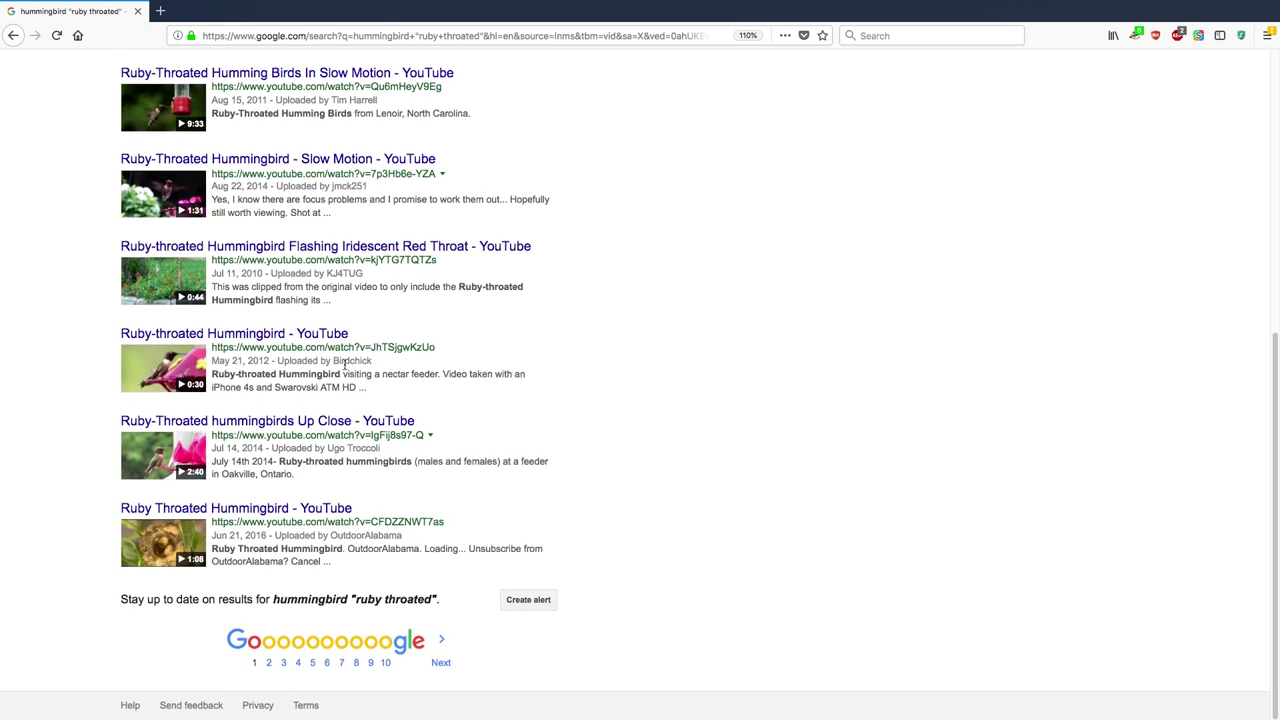
pyautogui.scroll(8, 345, 365)
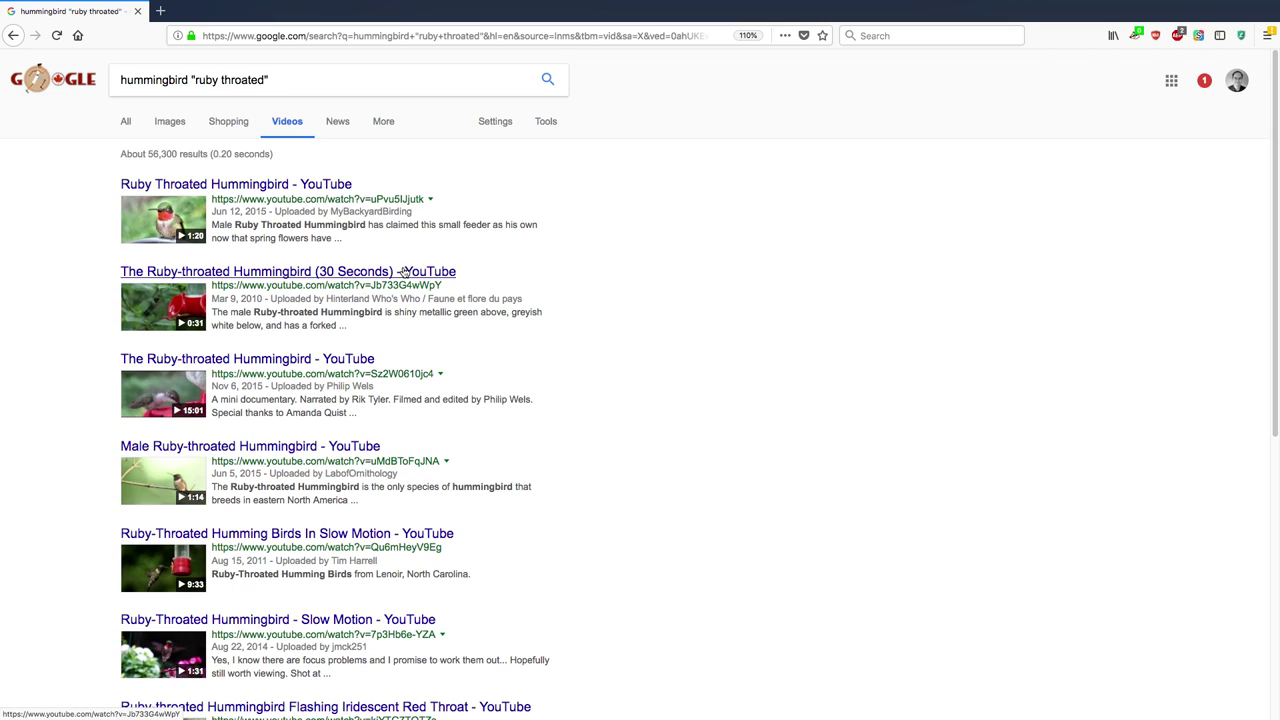
# Restrict the video results to YouTube by adding site:youtube.com after hummingbird "ruby throated", and run the search
pyautogui.click(281, 80)
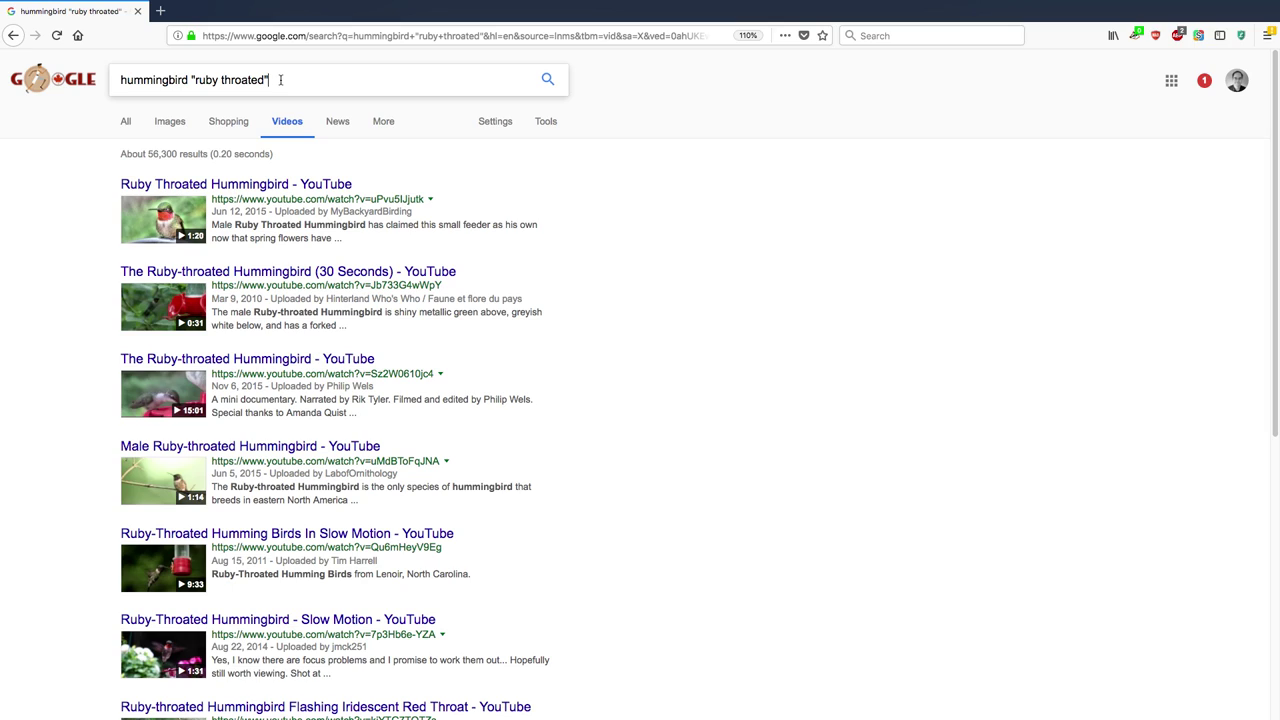
pyautogui.write('site:')
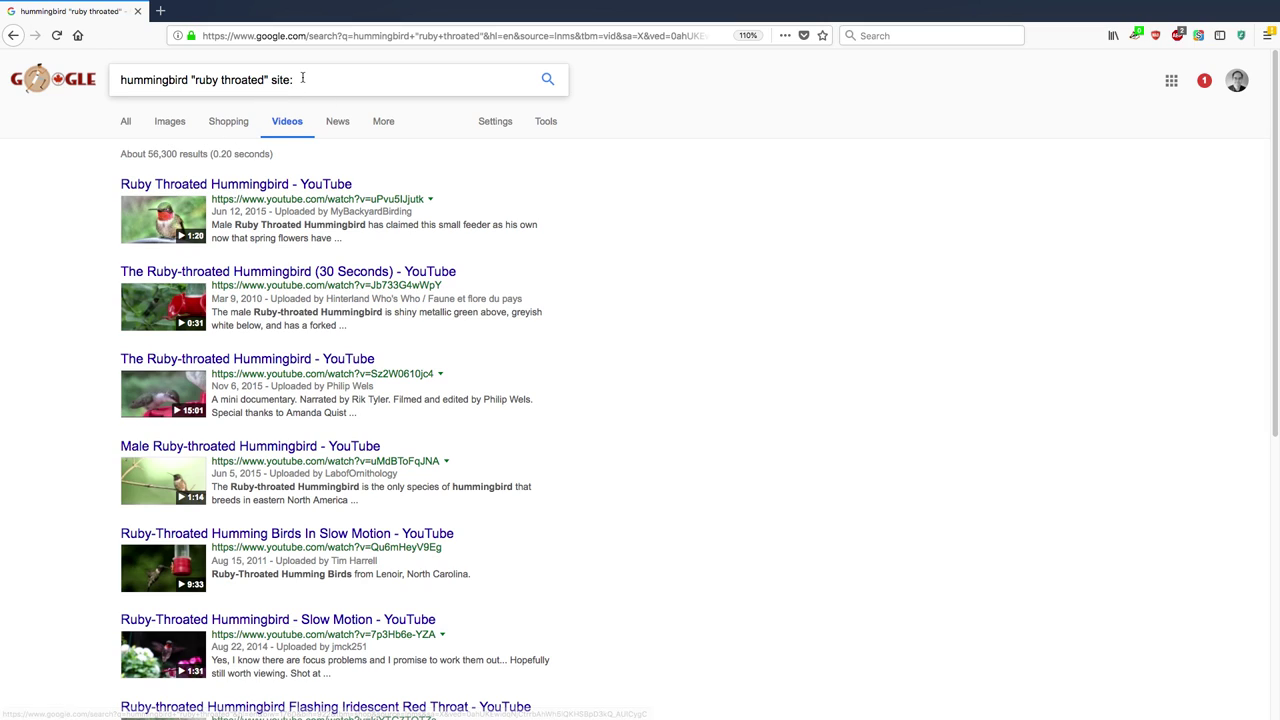
pyautogui.write('youtube.com')
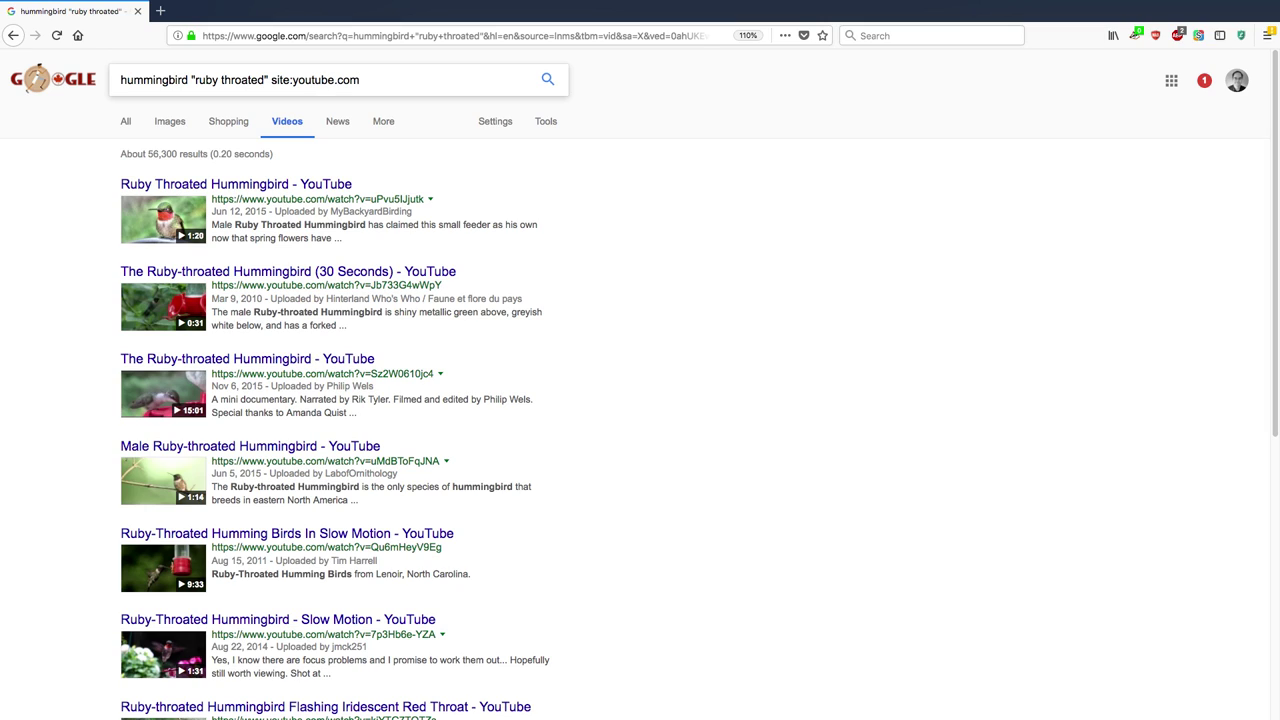
pyautogui.press('Return')
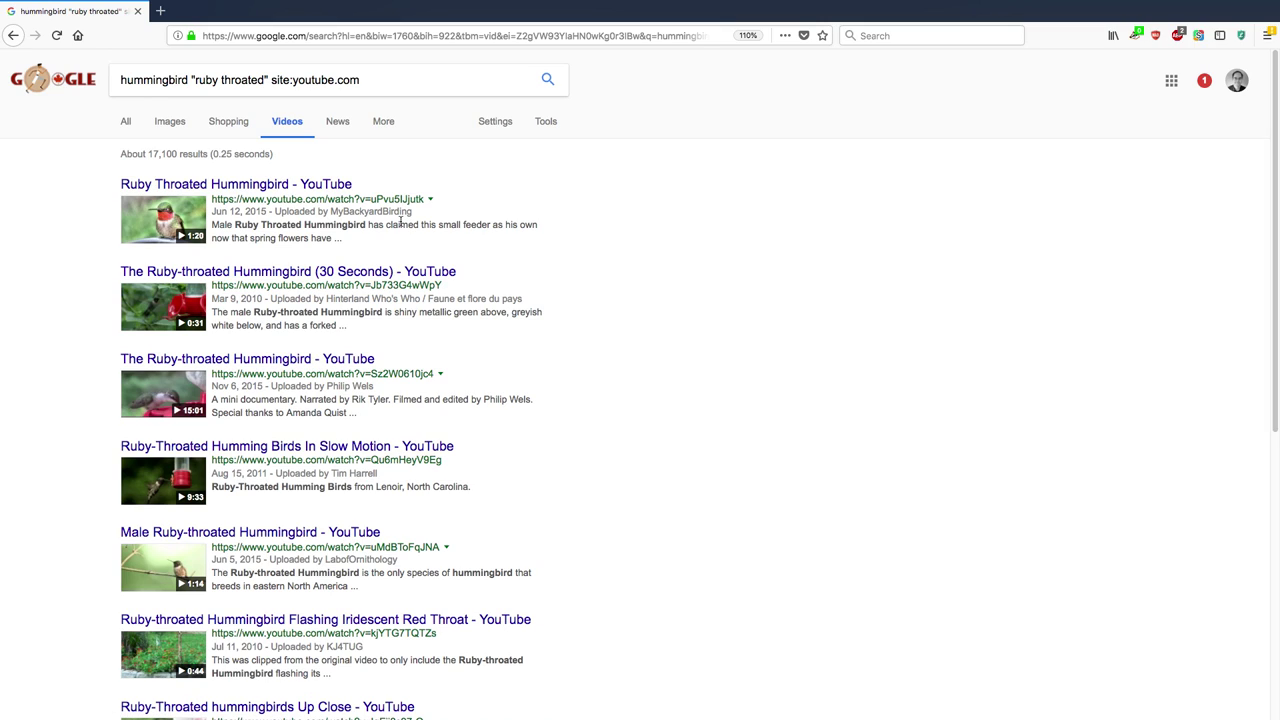
# Remove site:youtube.com from the query and rerun the video search for hummingbird "ruby throated"
pyautogui.moveTo(272, 80); pyautogui.dragTo(399, 84)
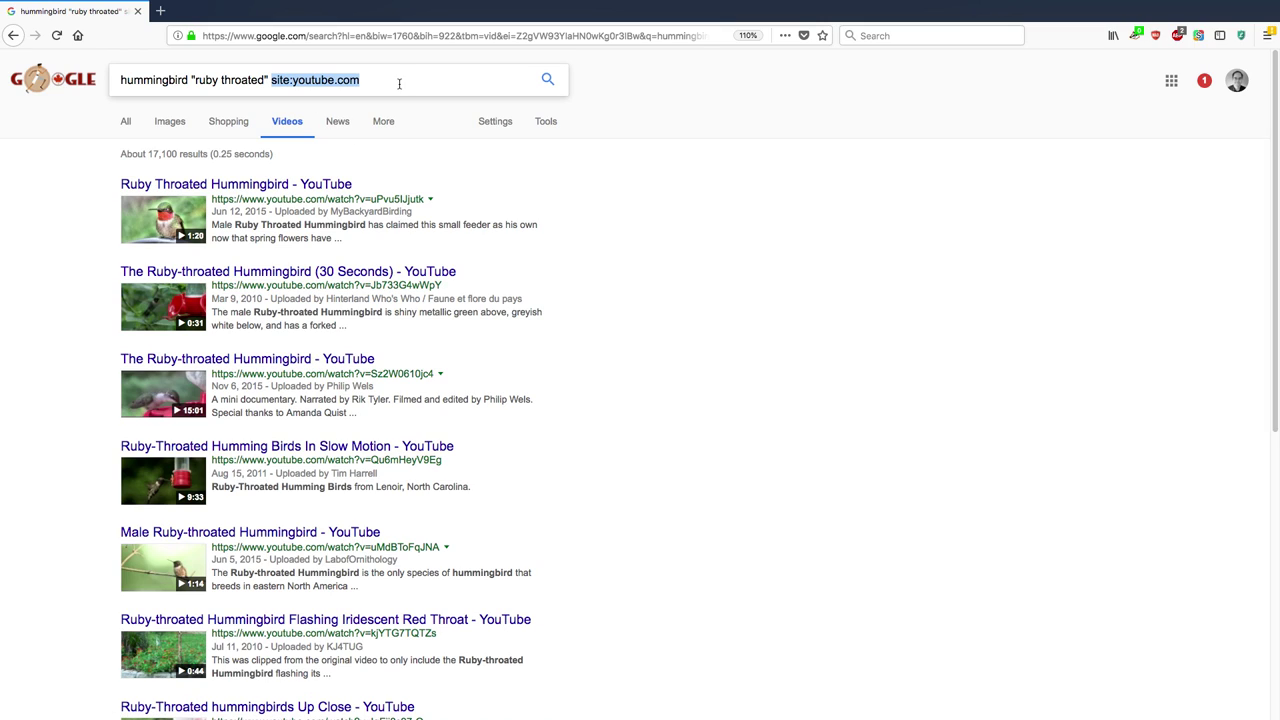
pyautogui.press('BackSpace')
pyautogui.press('Return')
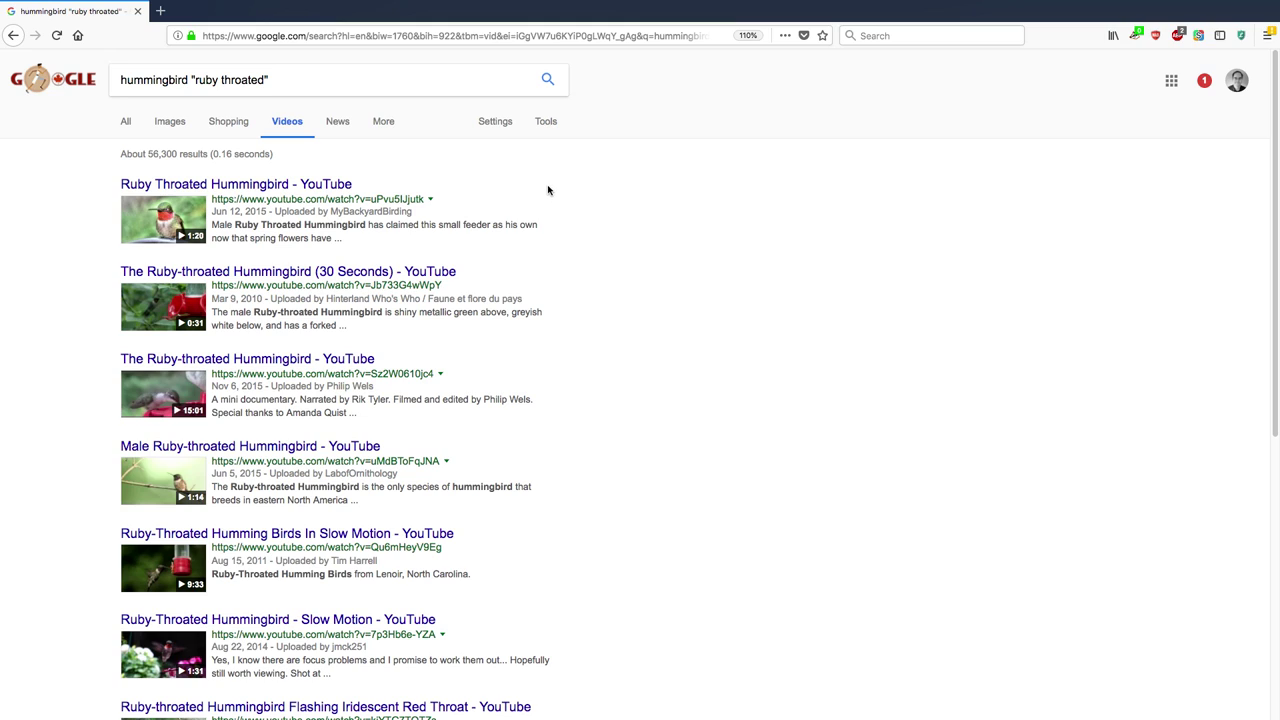
# Show the news results for hummingbird "ruby throated", and switch to the image results
pyautogui.click(337, 122)
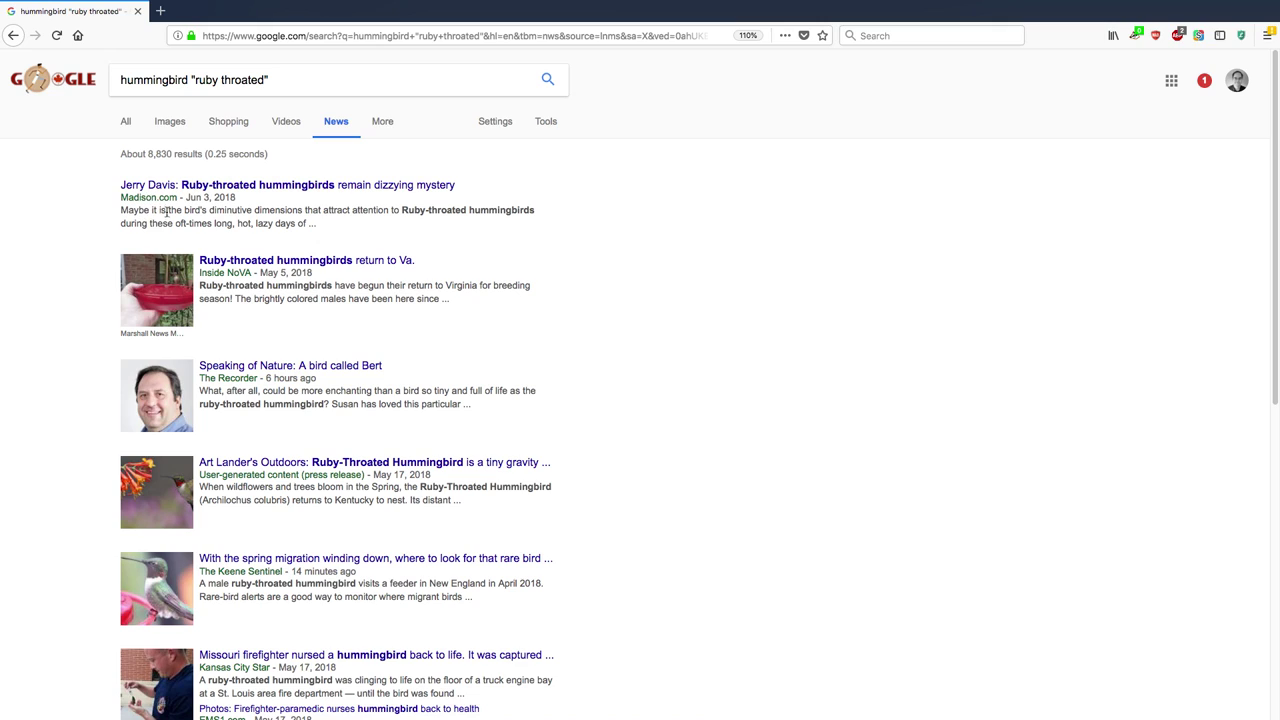
pyautogui.click(281, 190)
pyautogui.click(169, 123)
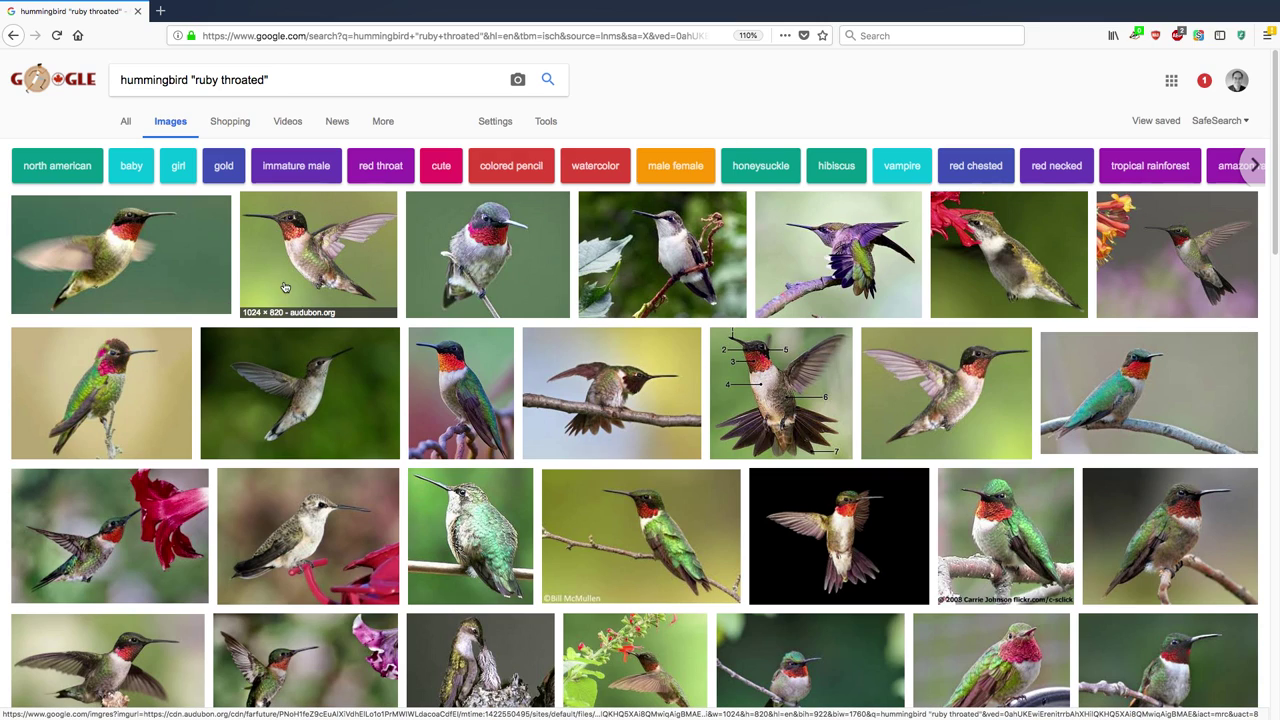
# Preview the audubon.org hummingbird image with its image-saving options, and close the preview to return to the image results
pyautogui.click(308, 250)
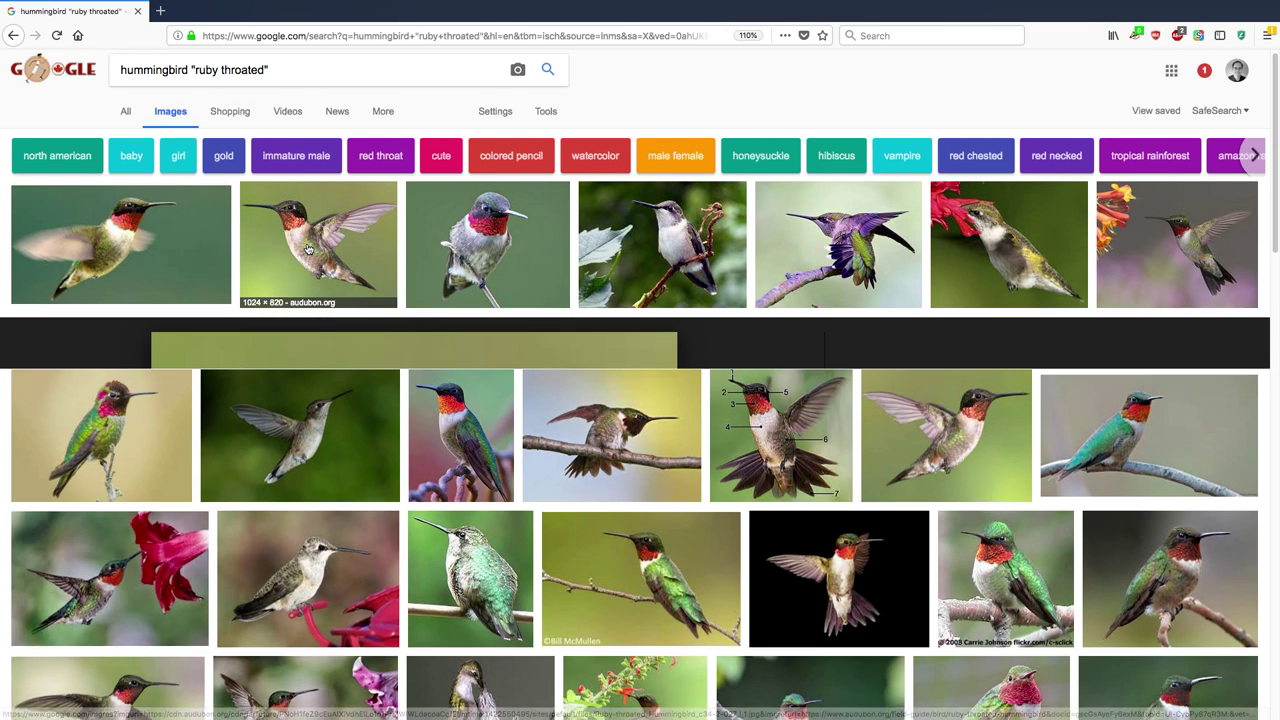
pyautogui.rightClick(453, 246)
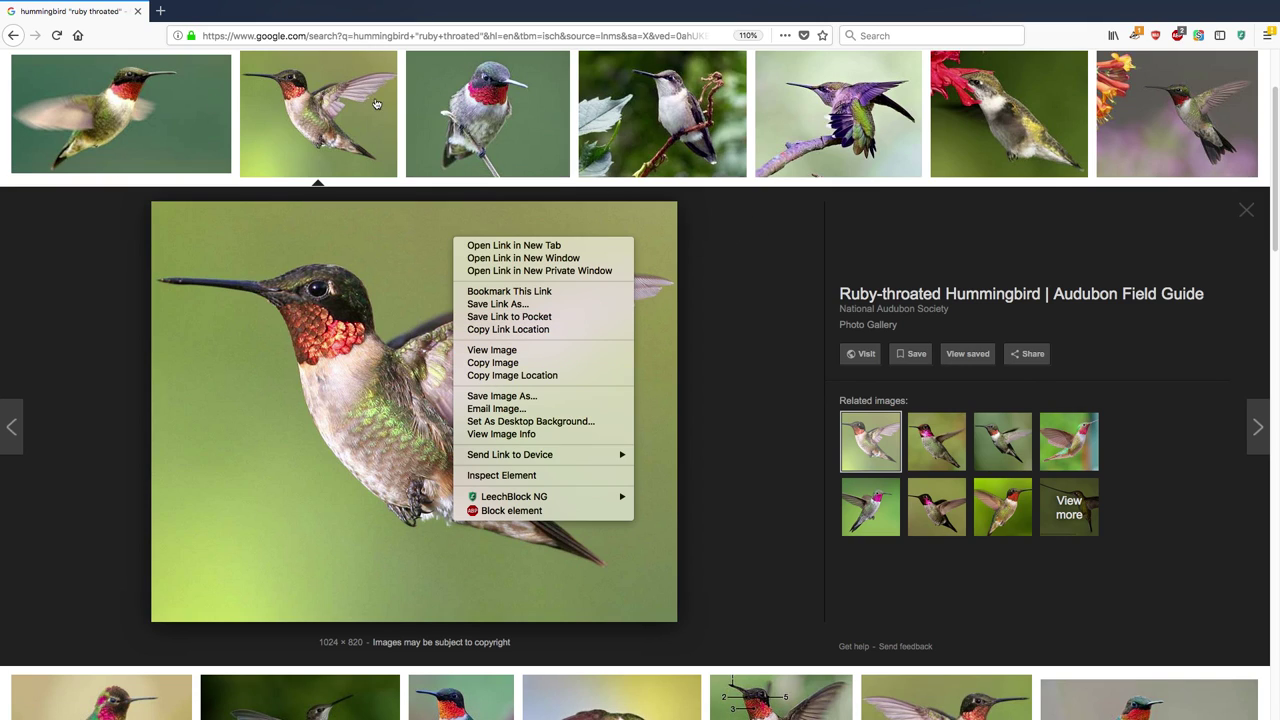
pyautogui.click(338, 103)
pyautogui.click(338, 103)
pyautogui.scroll(3, 426, 75)
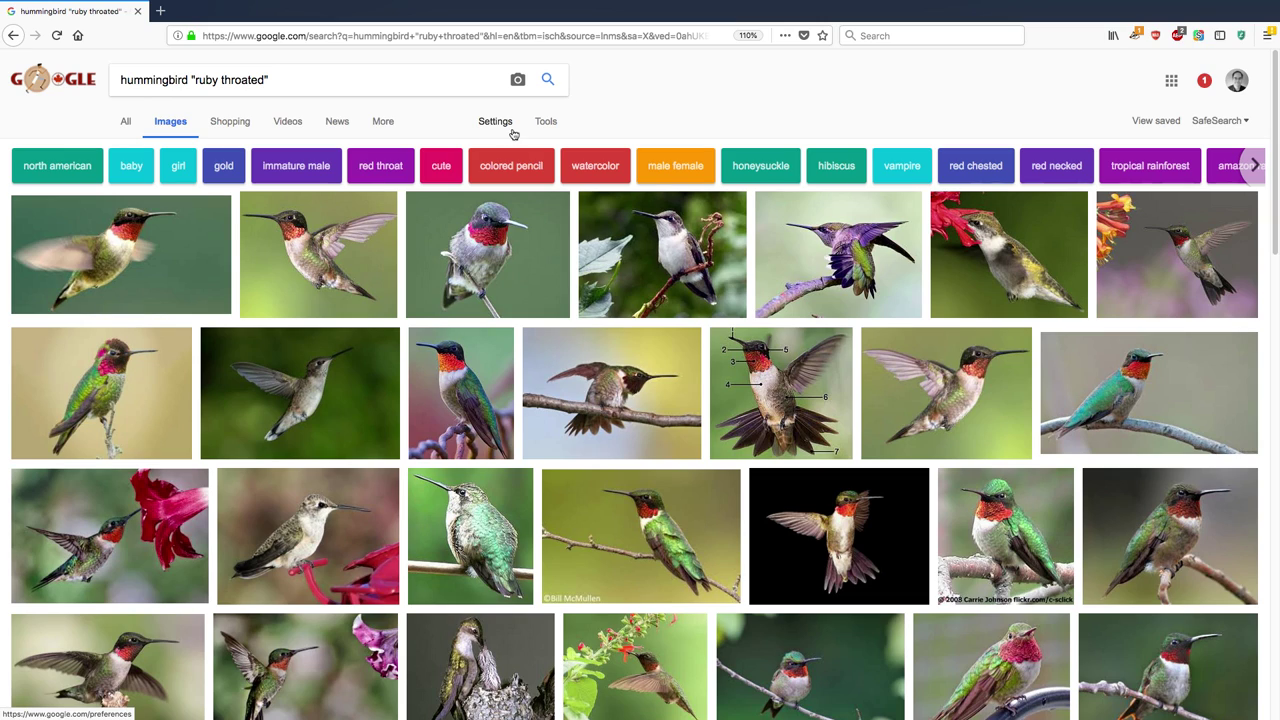
# Filter the hummingbird images by usage rights to those labeled for noncommercial reuse
pyautogui.click(546, 122)
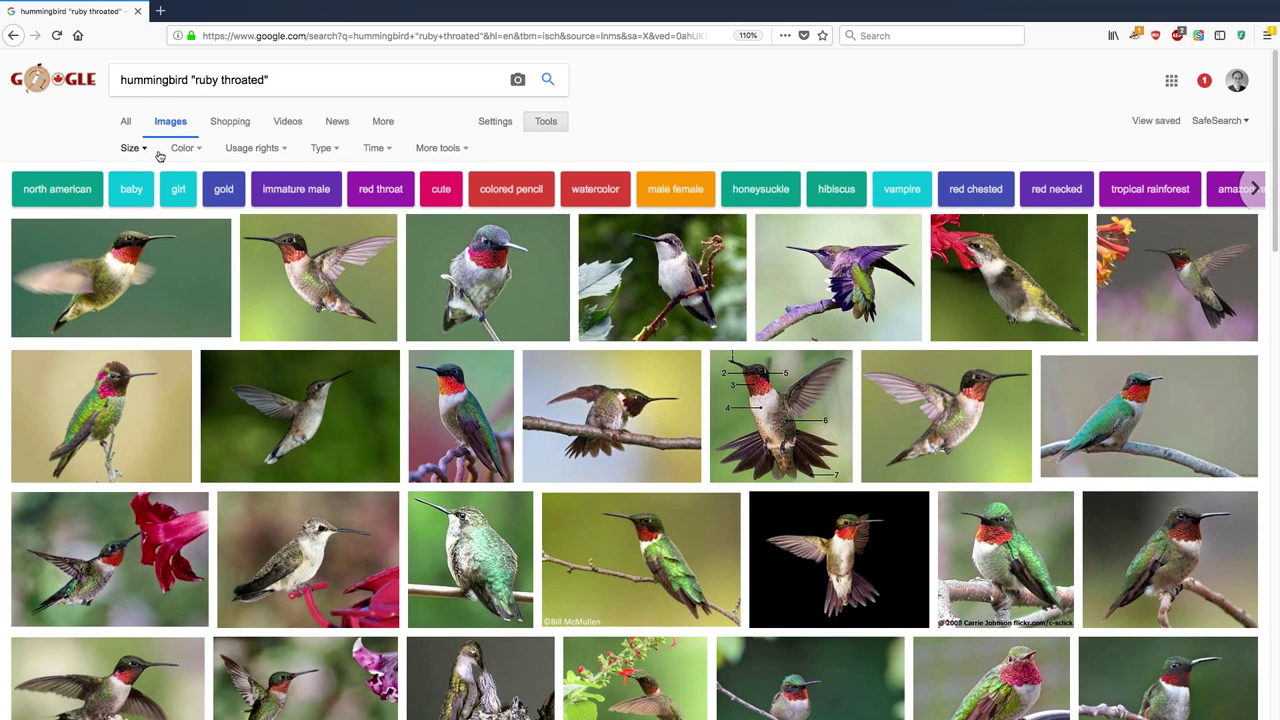
pyautogui.click(285, 150)
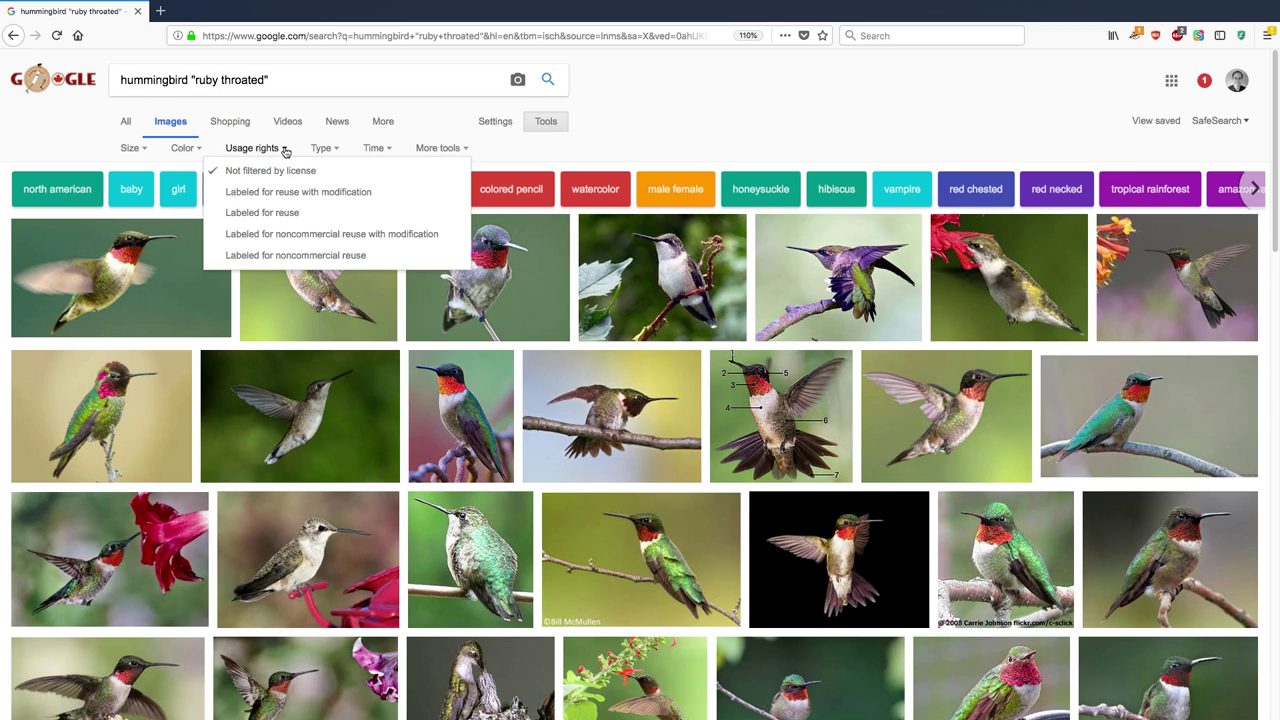
pyautogui.click(393, 256)
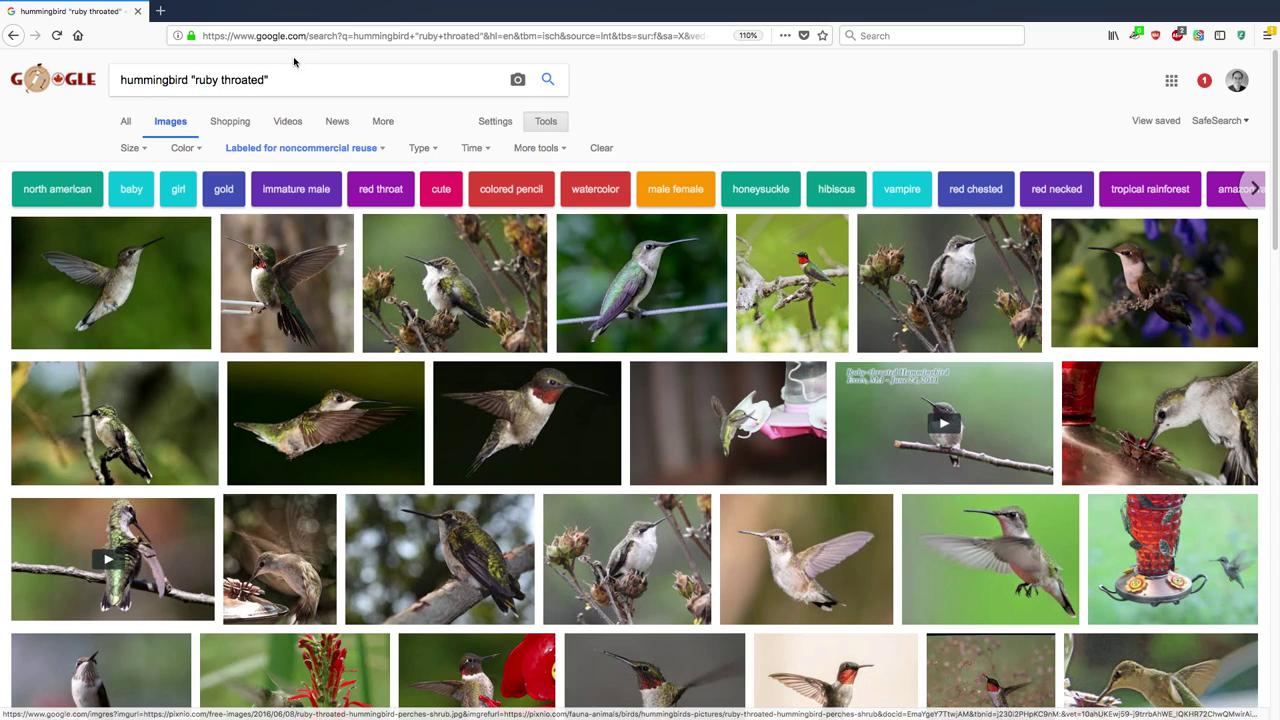
# Limit the image results to sizes larger than 2 MP (1600×1200)
pyautogui.click(147, 154)
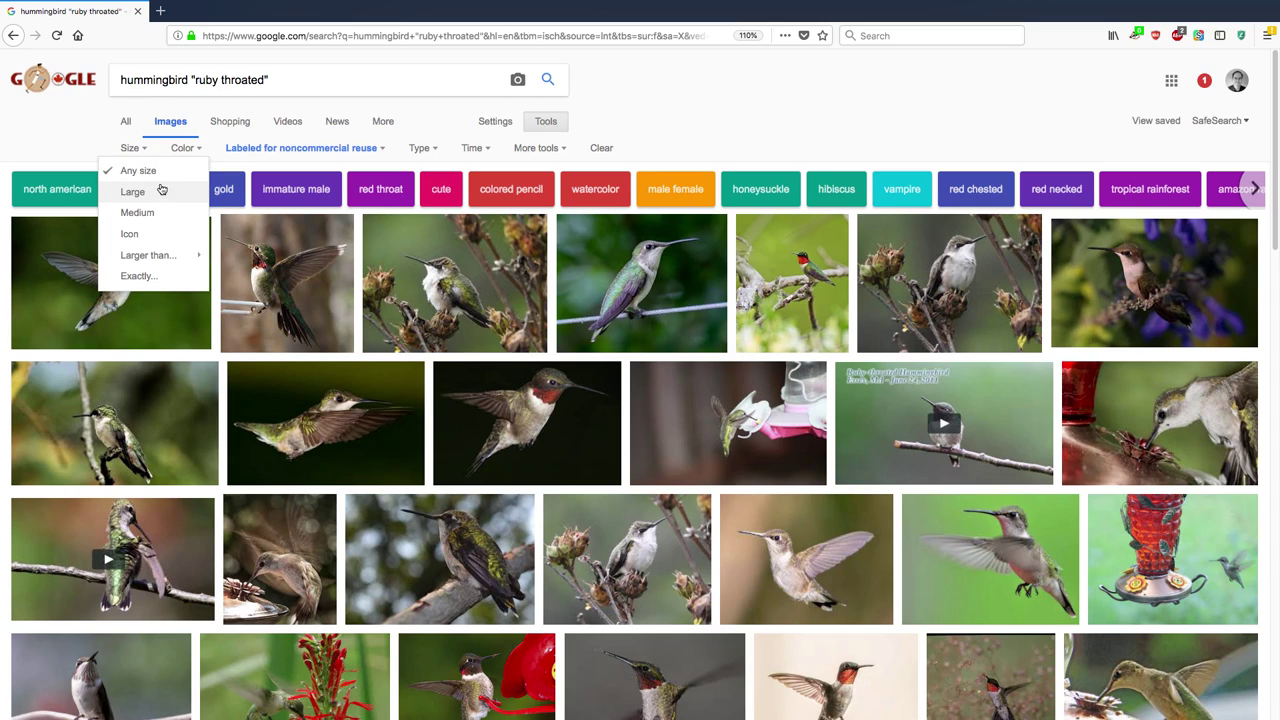
pyautogui.moveTo(168, 256)
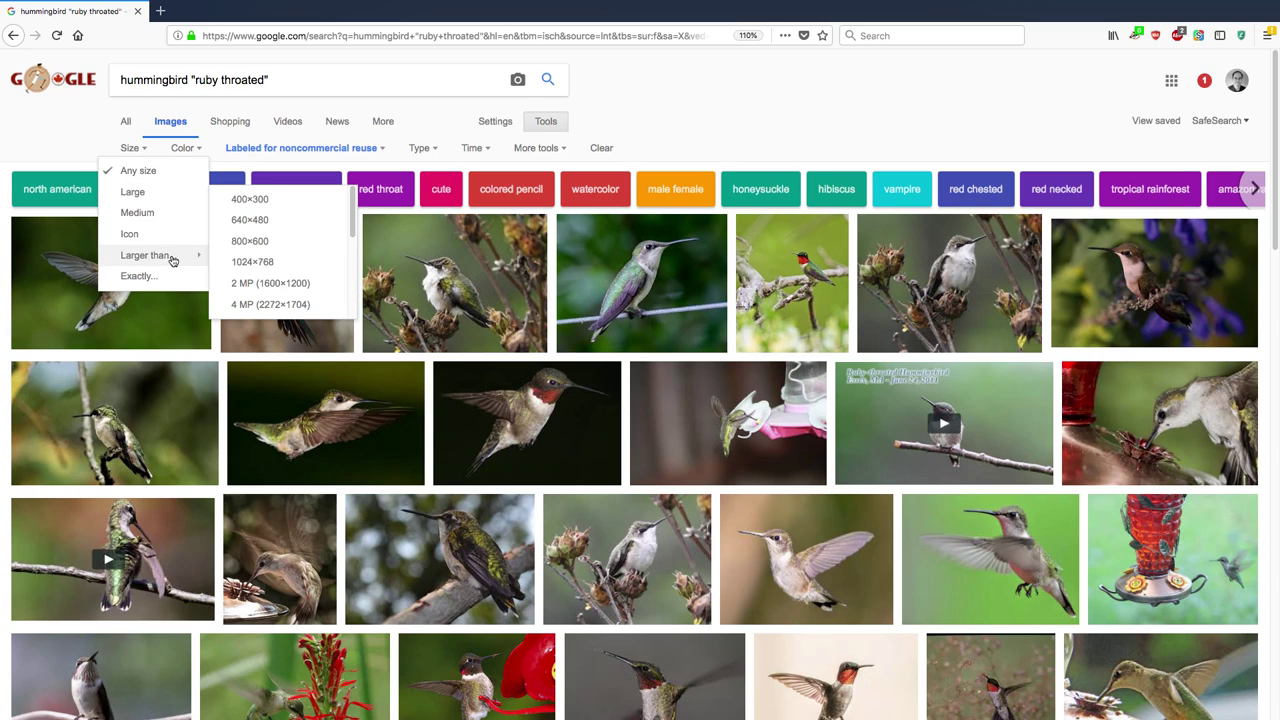
pyautogui.click(333, 292)
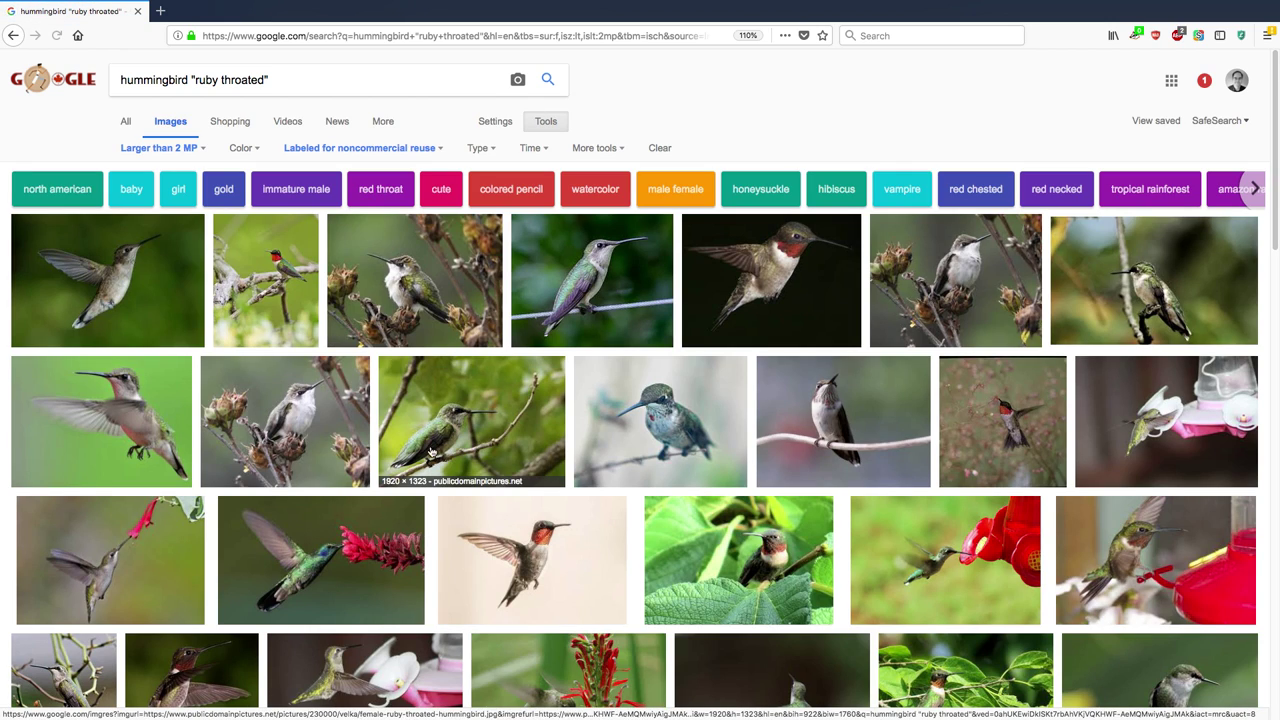
# Preview the Wikimedia Commons image of a female ruby-throated hummingbird, and begin switching to the Preview application
pyautogui.click(700, 402)
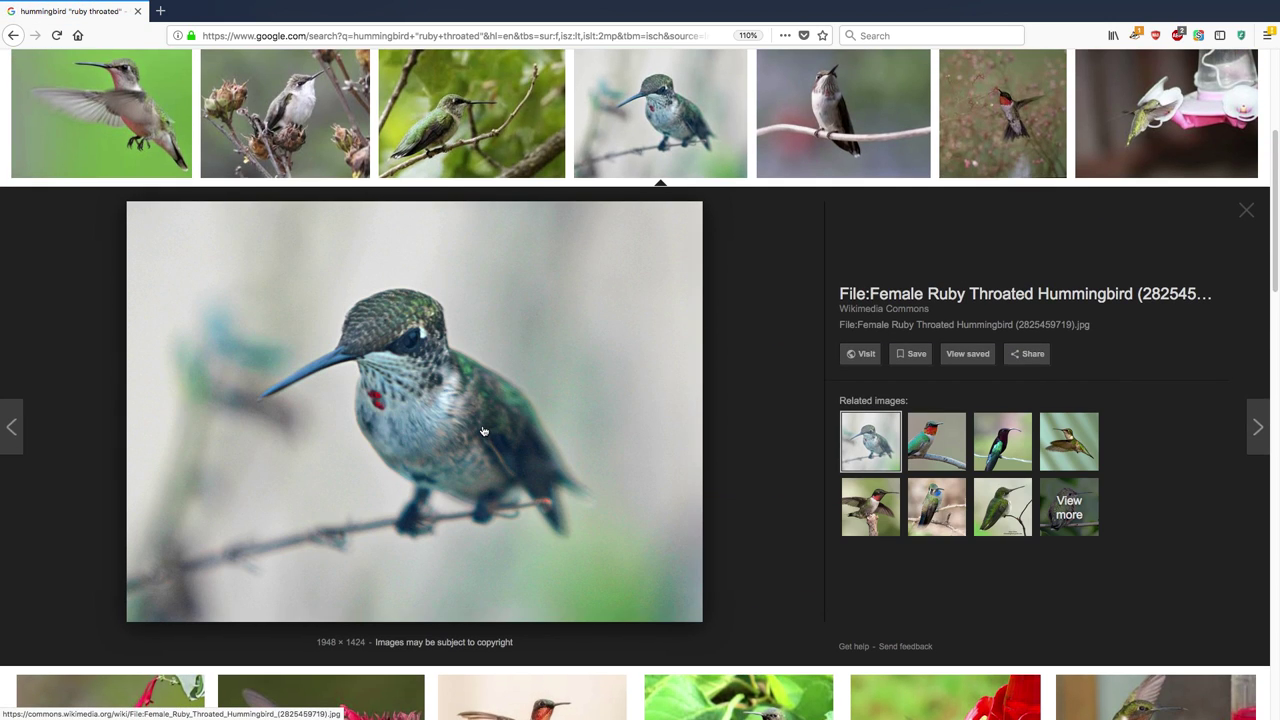
pyautogui.scroll(5, 414, 390)
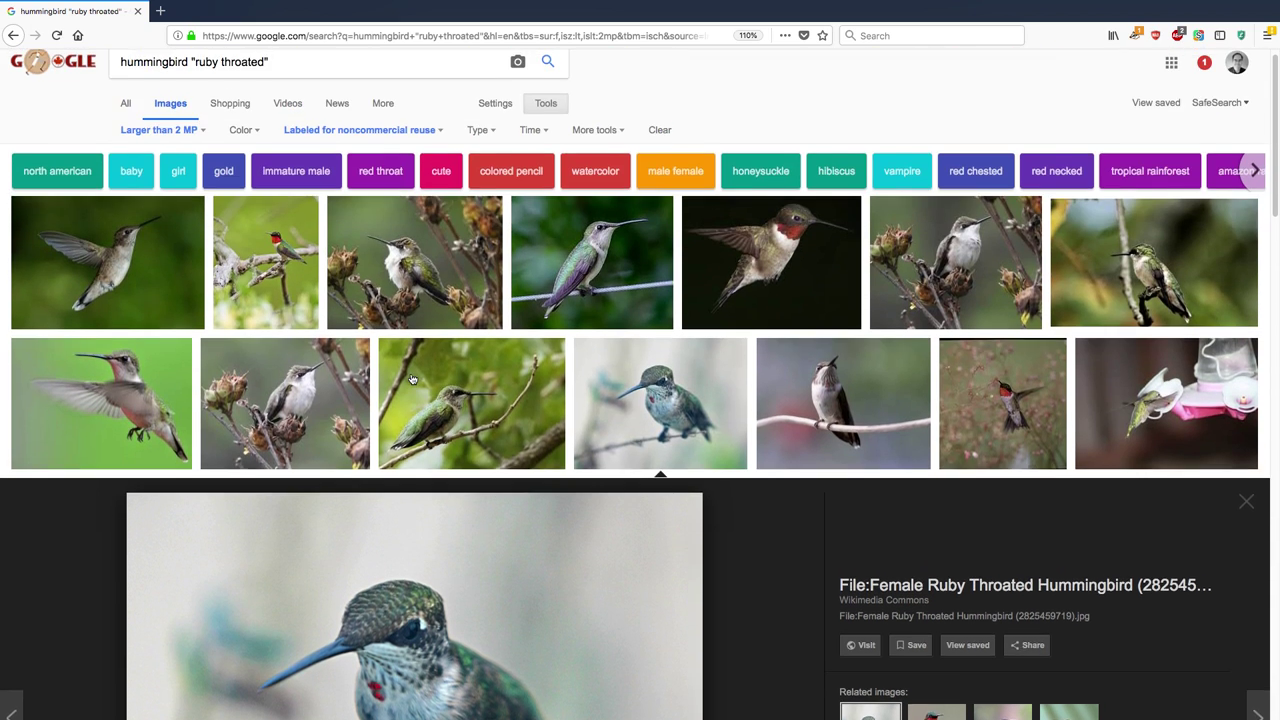
pyautogui.press('super+Tab')
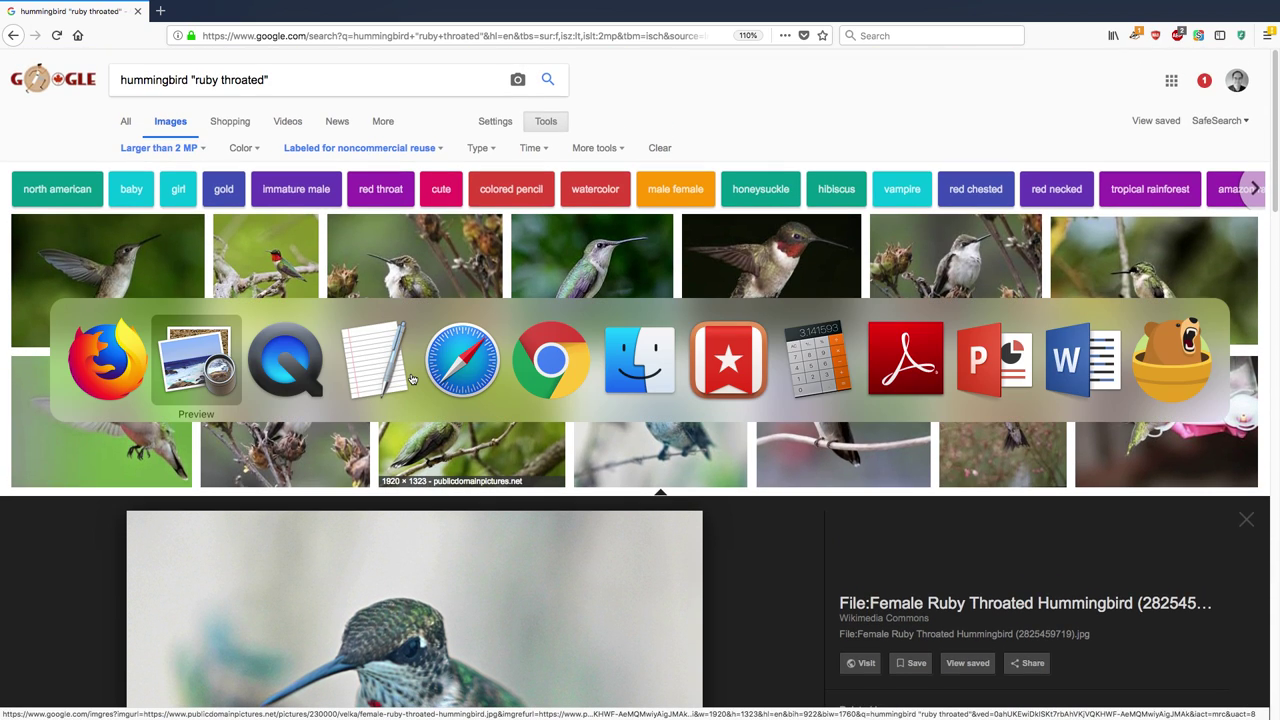